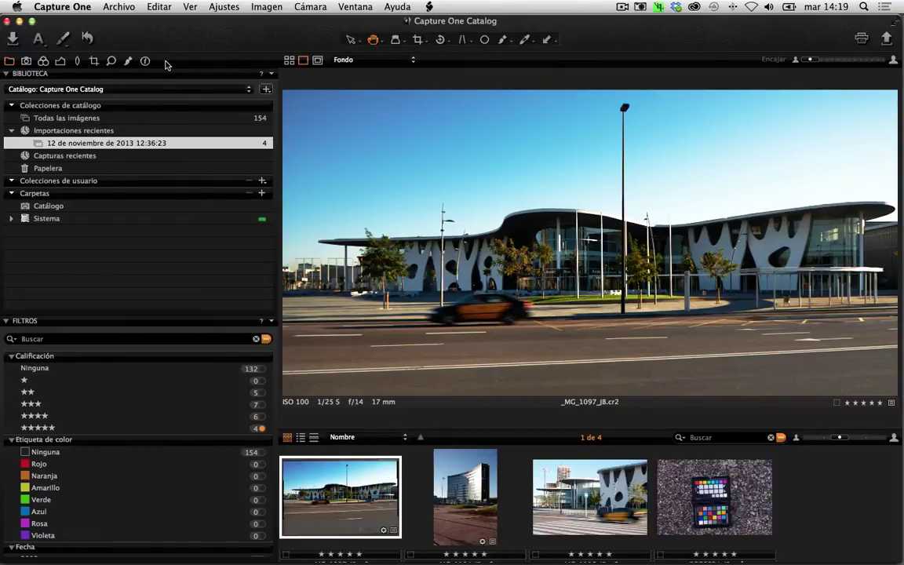
- Add the Salida (output) tool tab to the tool tabs
right_click(166, 65)
mouse_move(192, 96)
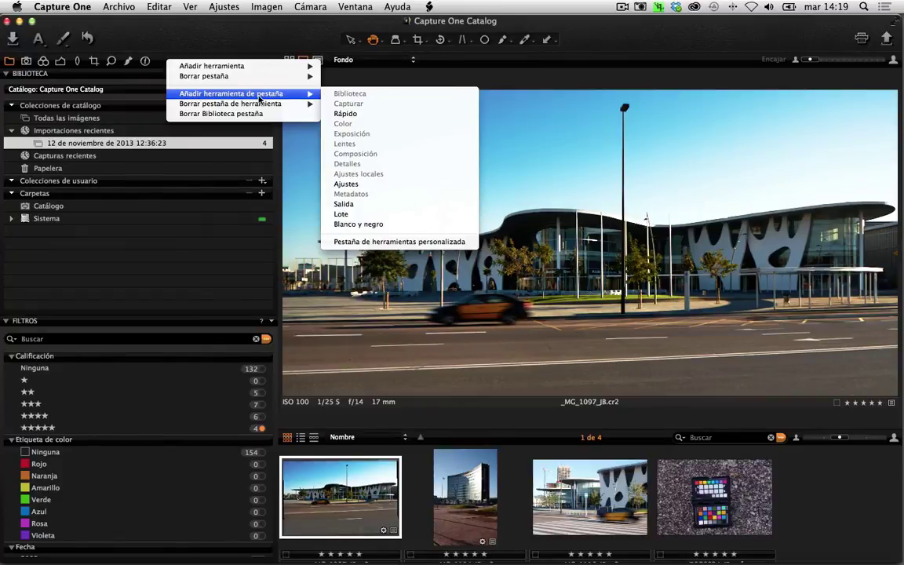
left_click(360, 205)
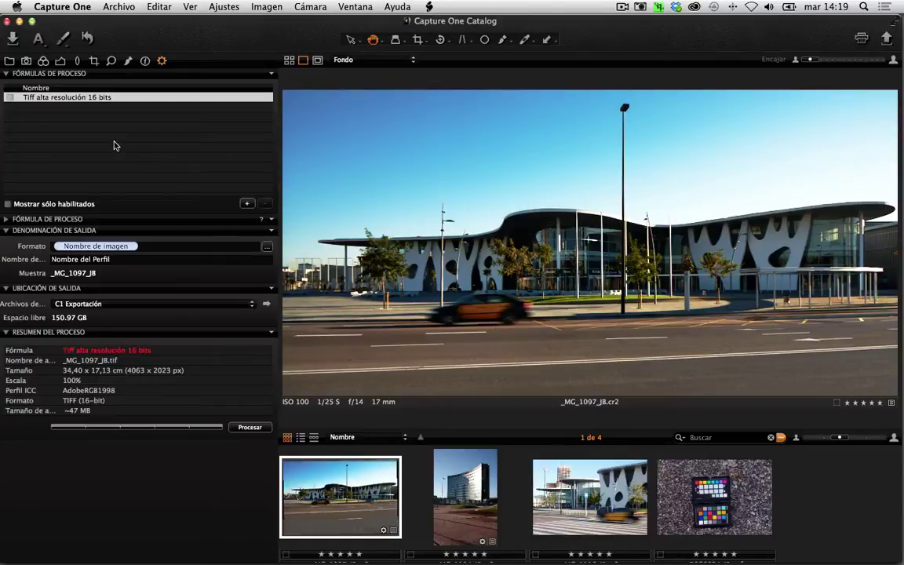
- Create a new process recipe and name it "Web 1024"
left_click(248, 205)
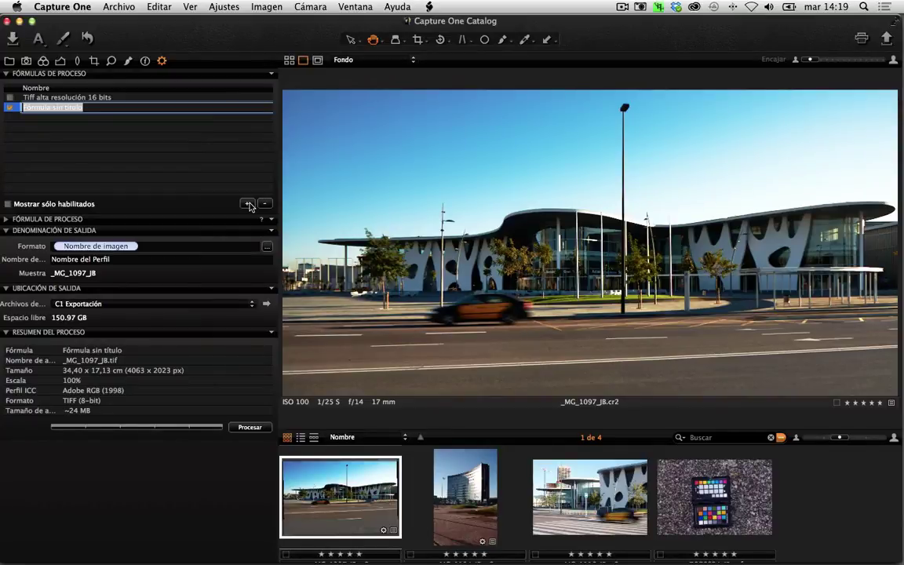
type("Web")
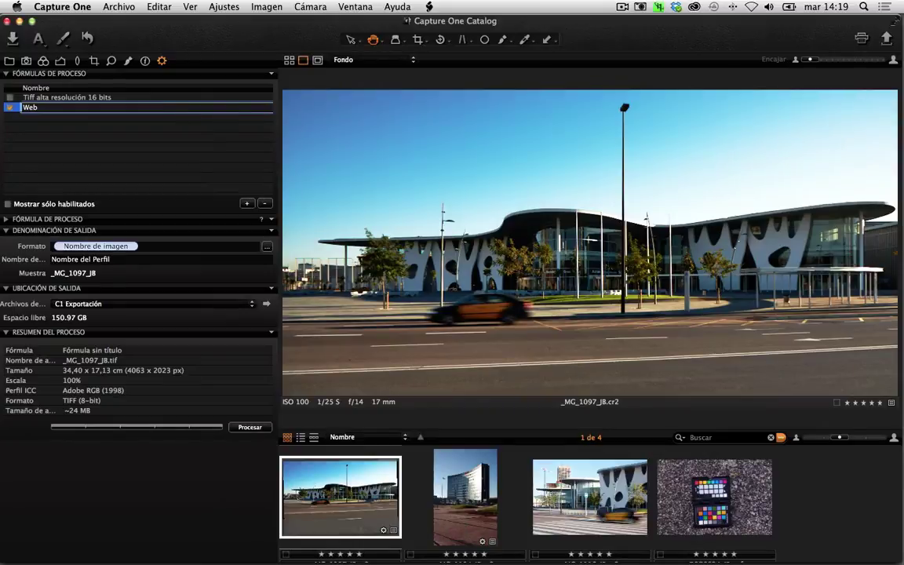
type(" 1024")
- Filter the recipe list to enabled recipes only, and restore the full list
left_click(149, 207)
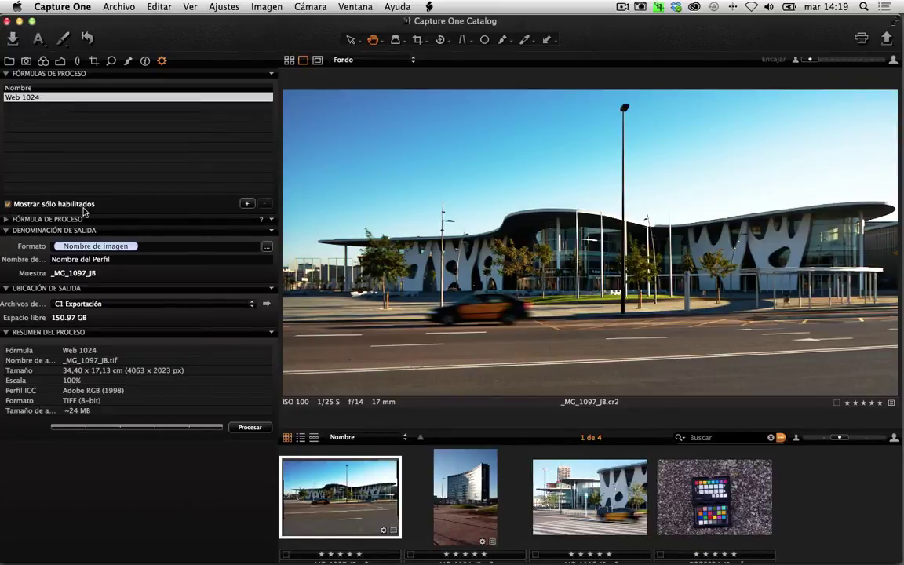
left_click(7, 205)
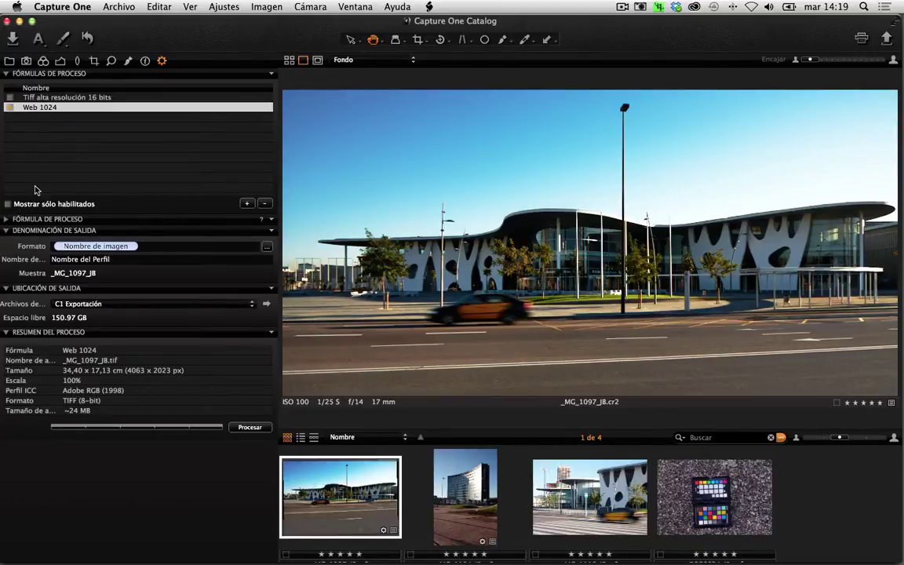
left_click(11, 107)
- Set the Web 1024 recipe's output format to JPEG with quality 80
left_click(6, 220)
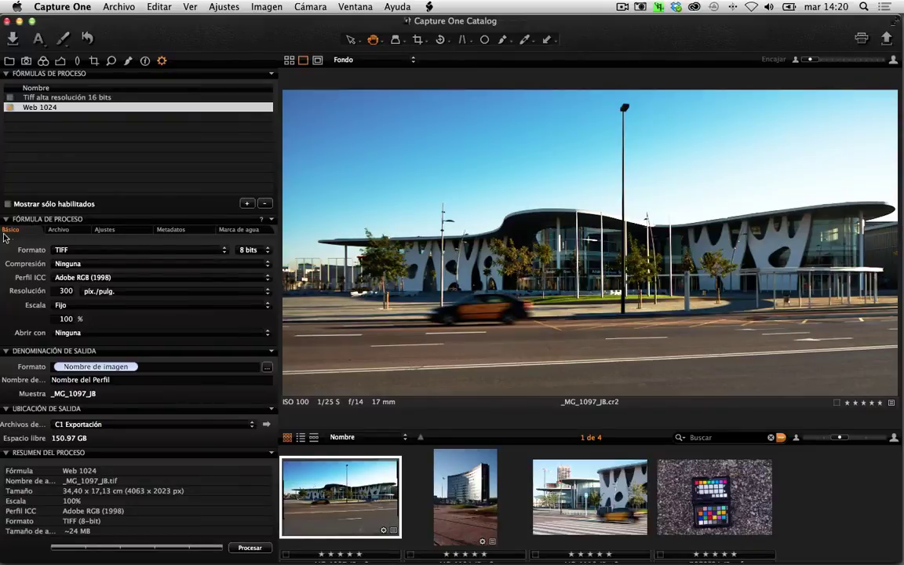
left_click(224, 250)
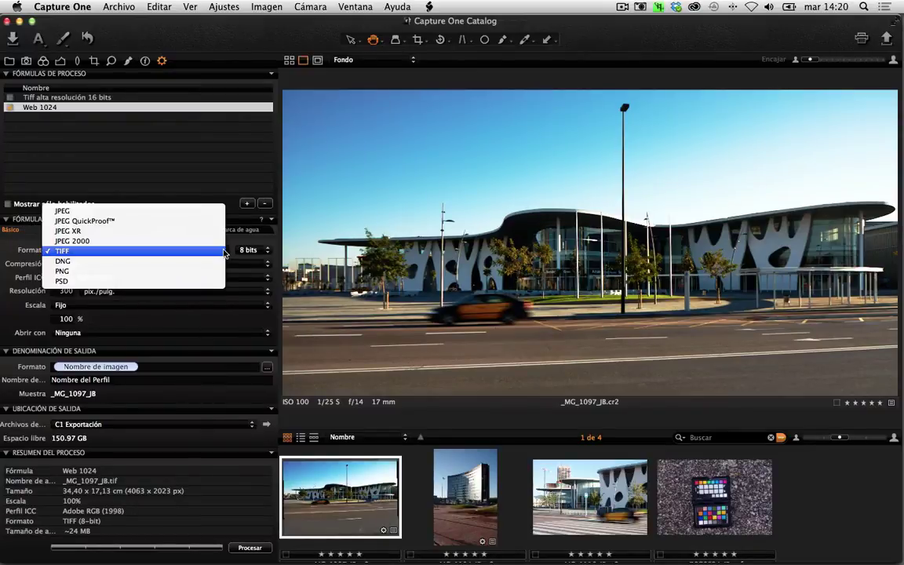
left_click(217, 210)
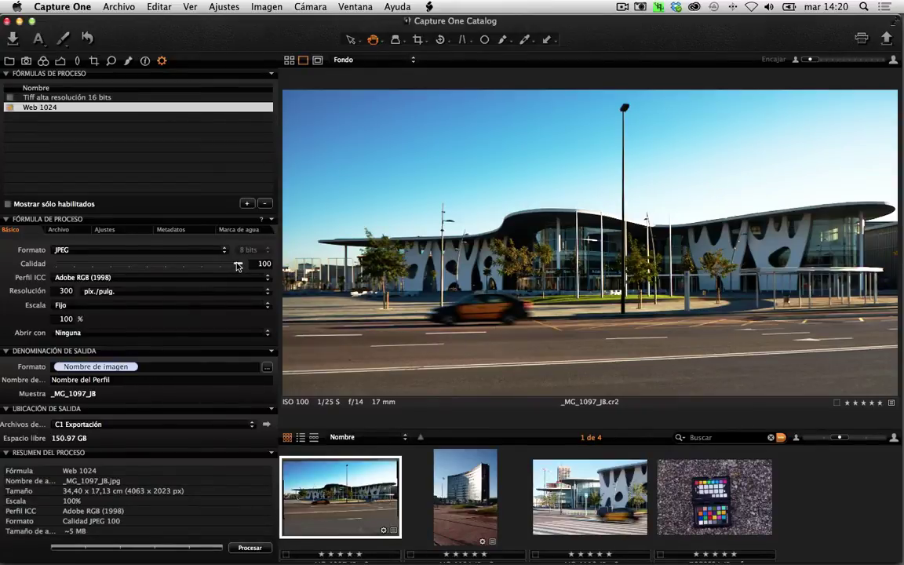
left_click_drag(238, 266, 202, 268)
- Set the recipe's ICC profile to sRGB Color Space Profile and its resolution to 72 pixels per inch
left_click(200, 278)
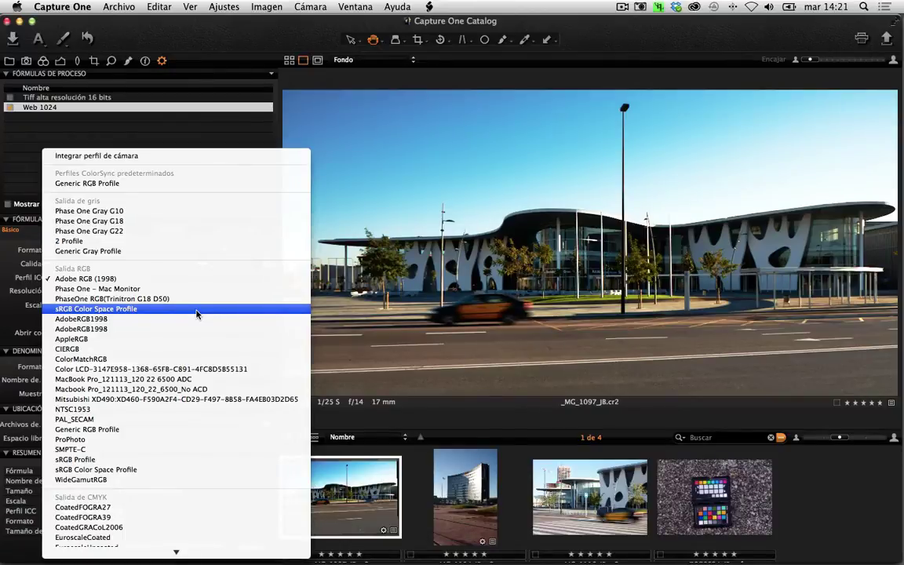
left_click(196, 309)
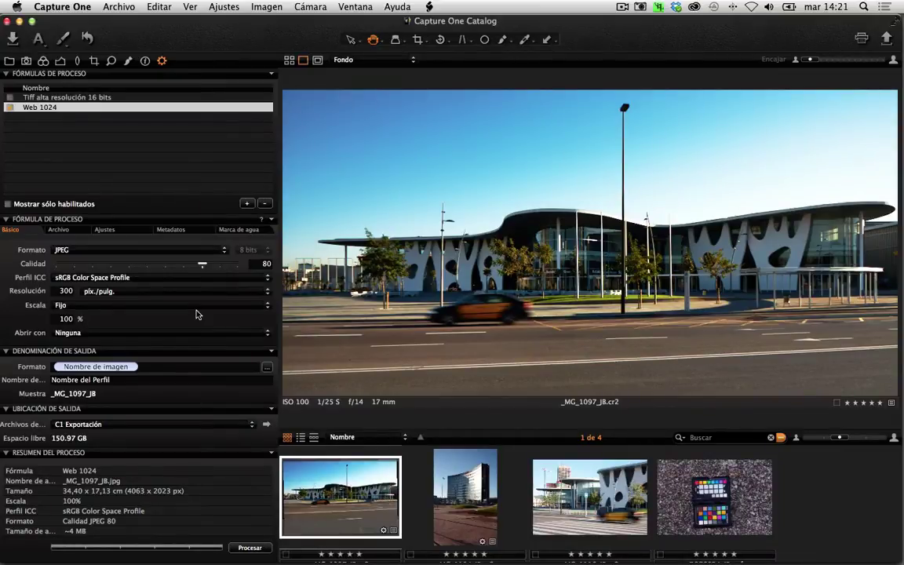
double_click(66, 292)
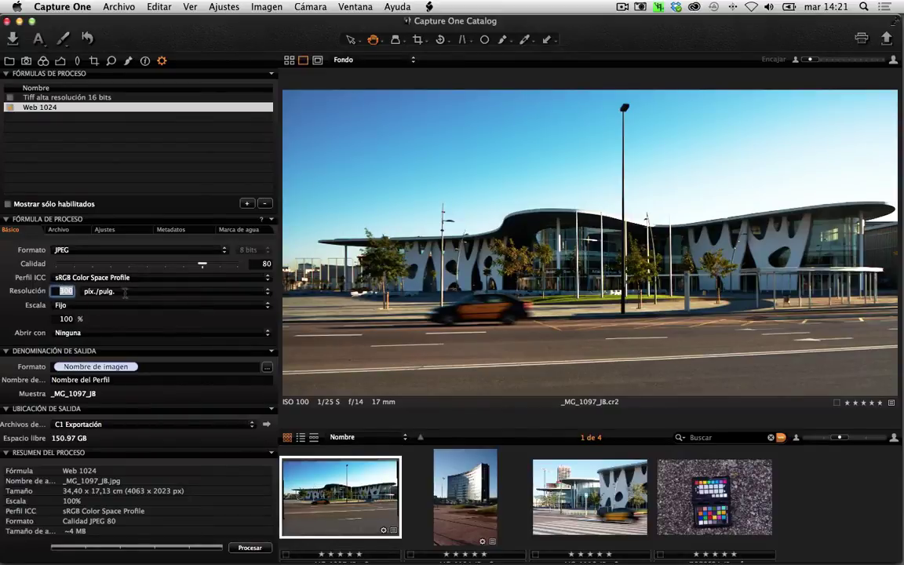
type("72")
- Scale the recipe's output by long edge (Eje largo) to 1024 px, keeping Abrir con at Ninguna
left_click(165, 306)
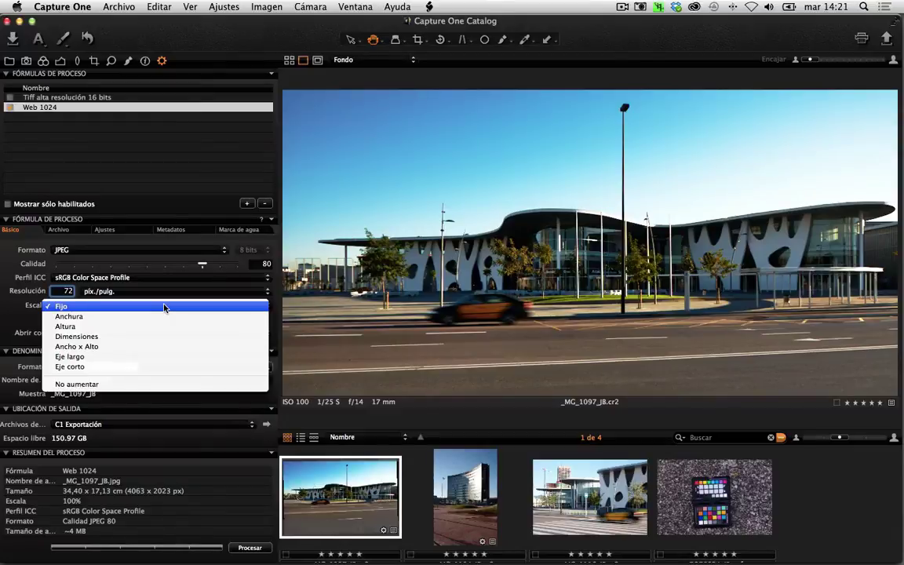
left_click(168, 359)
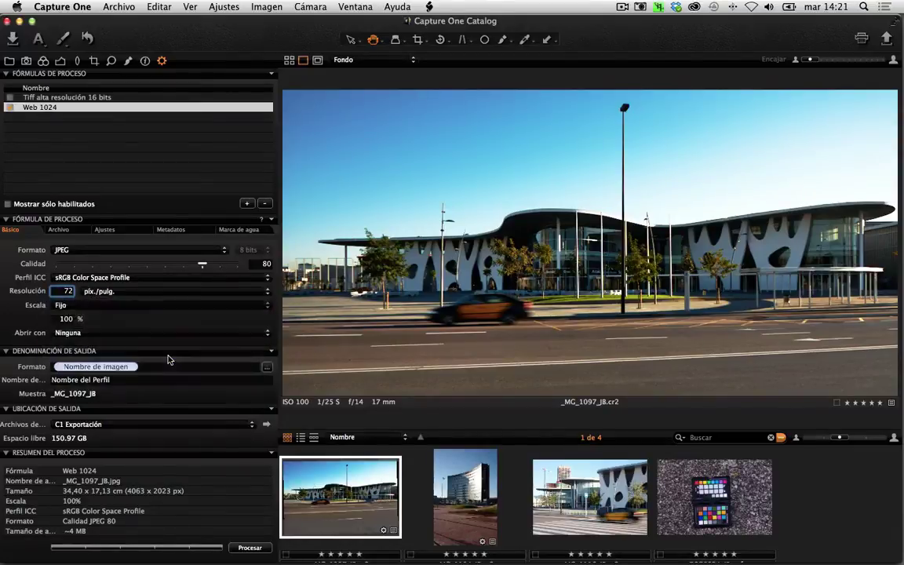
left_click(164, 307)
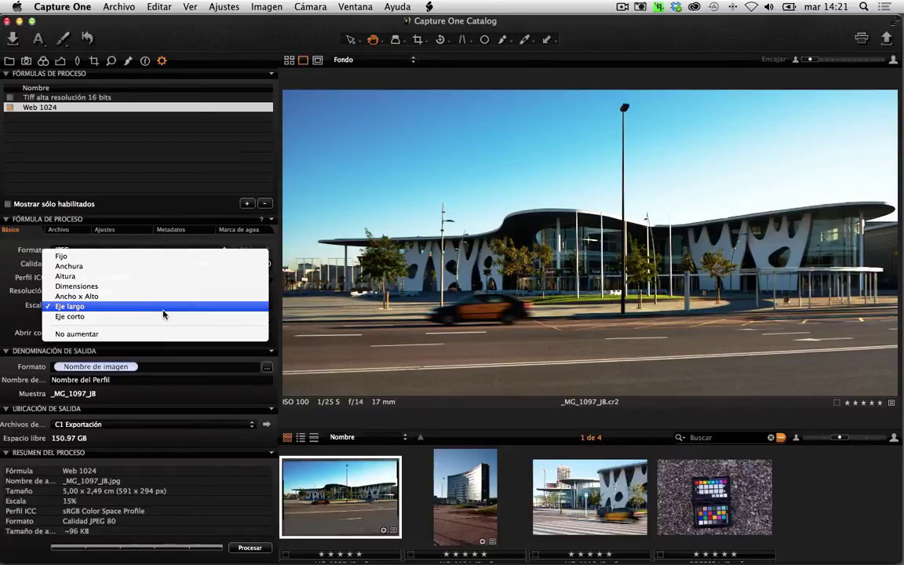
left_click(164, 307)
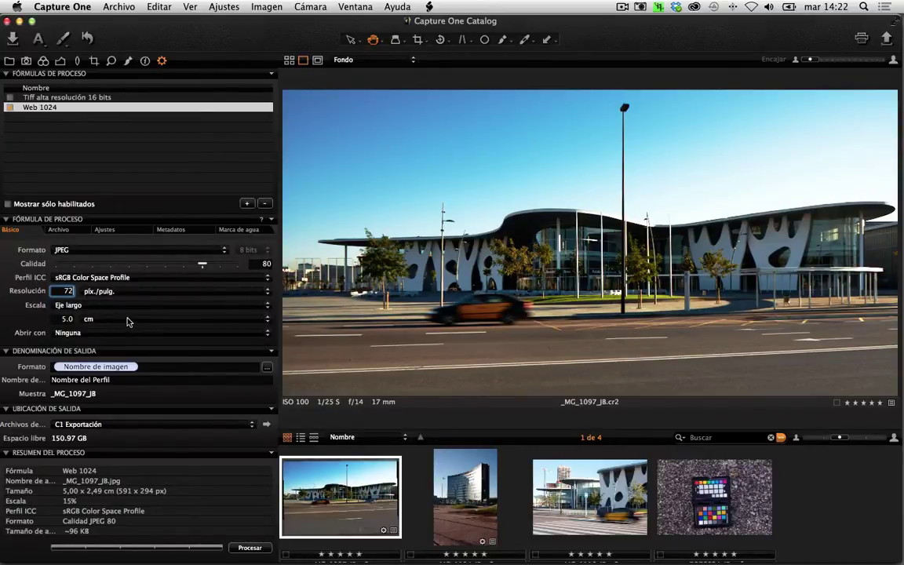
left_click(127, 319)
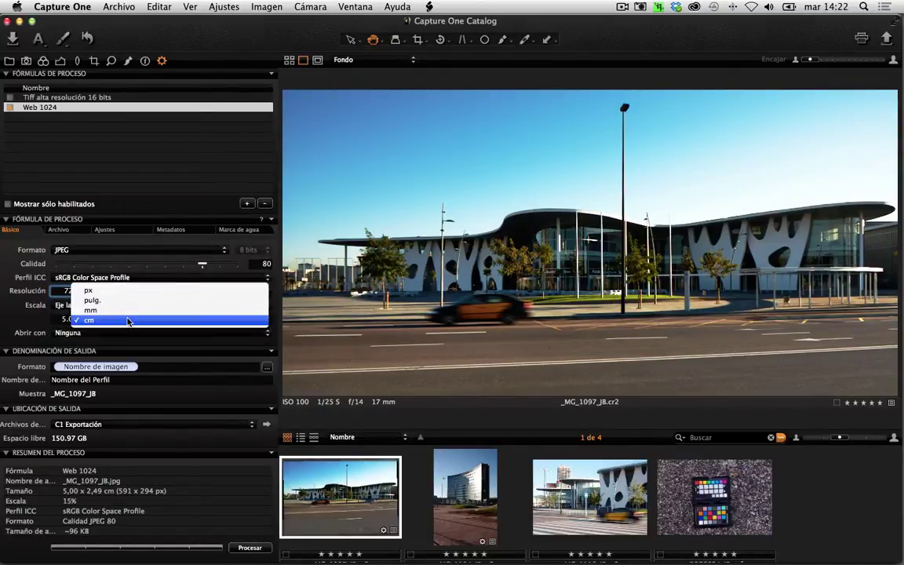
left_click(130, 305)
left_click(132, 320)
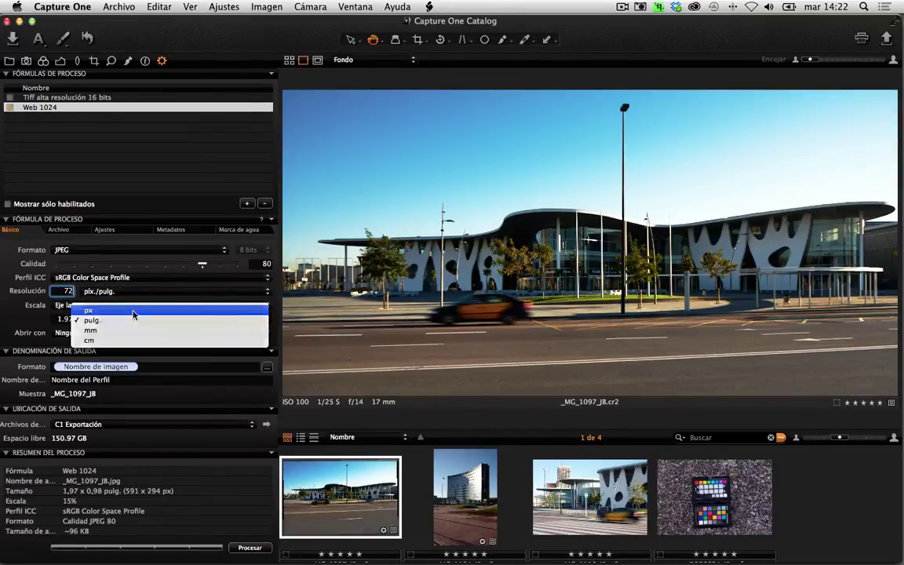
left_click(134, 312)
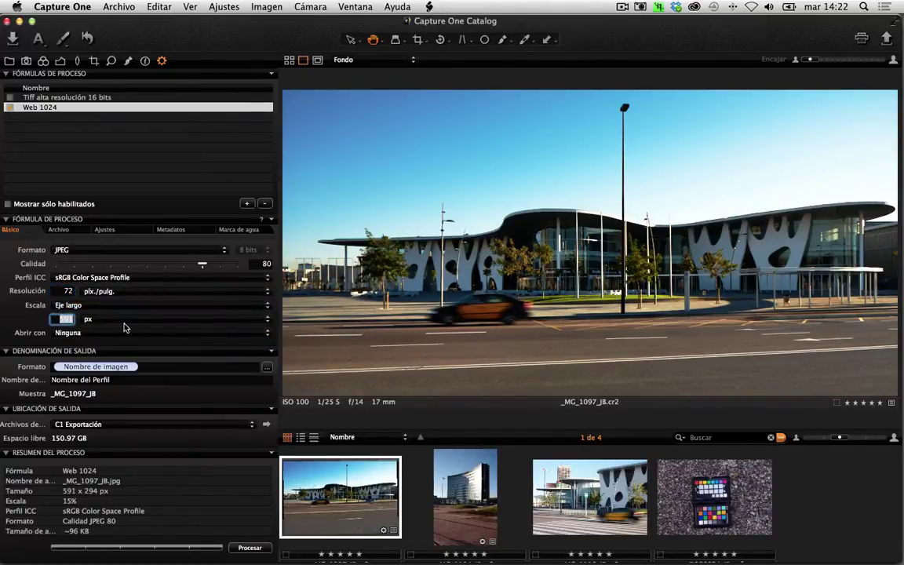
type("1024")
left_click(243, 333)
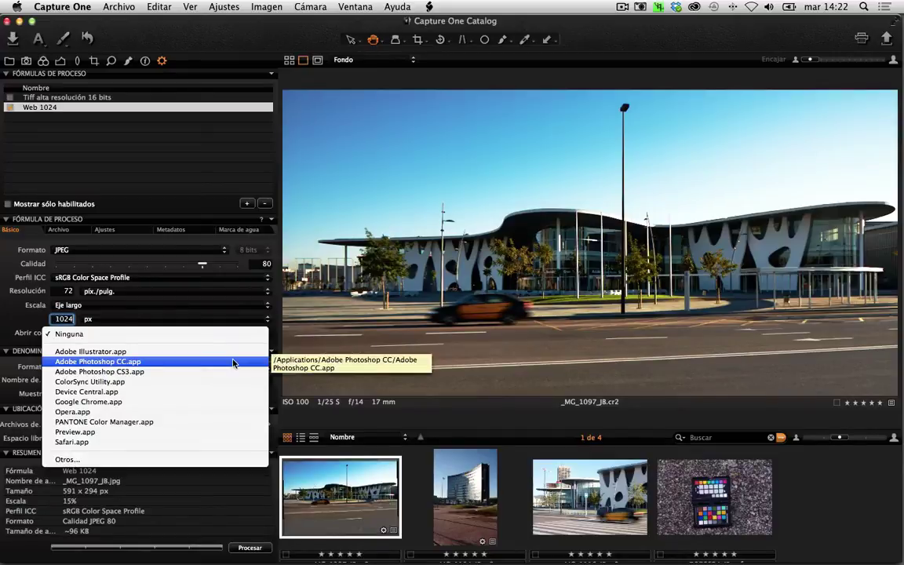
left_click(257, 335)
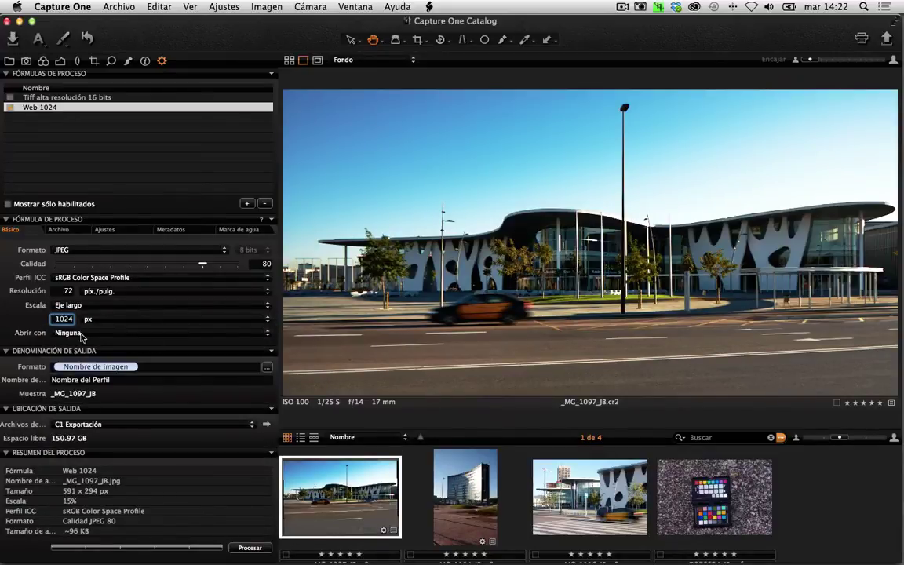
- Add a text watermark to the recipe consisting of the © symbol followed by the photographer's full name
left_click(171, 230)
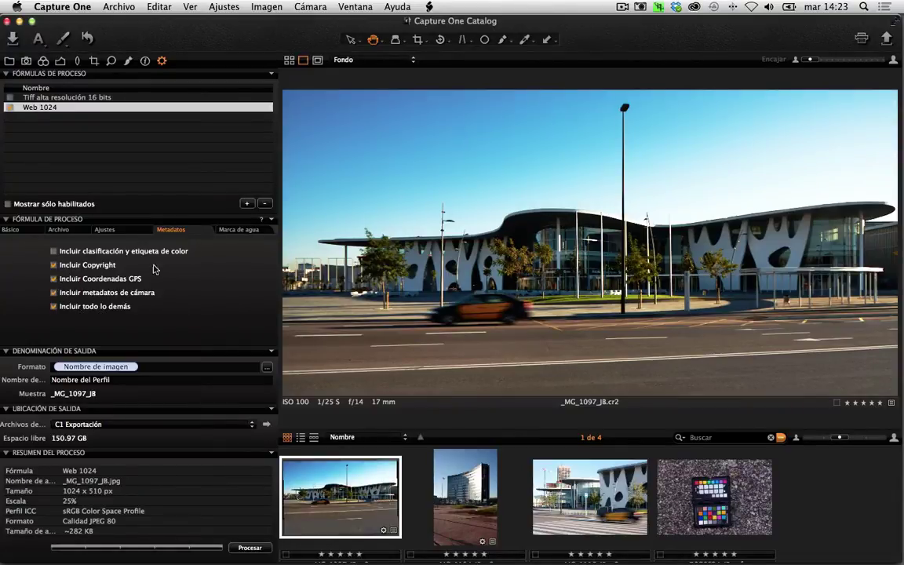
left_click(241, 232)
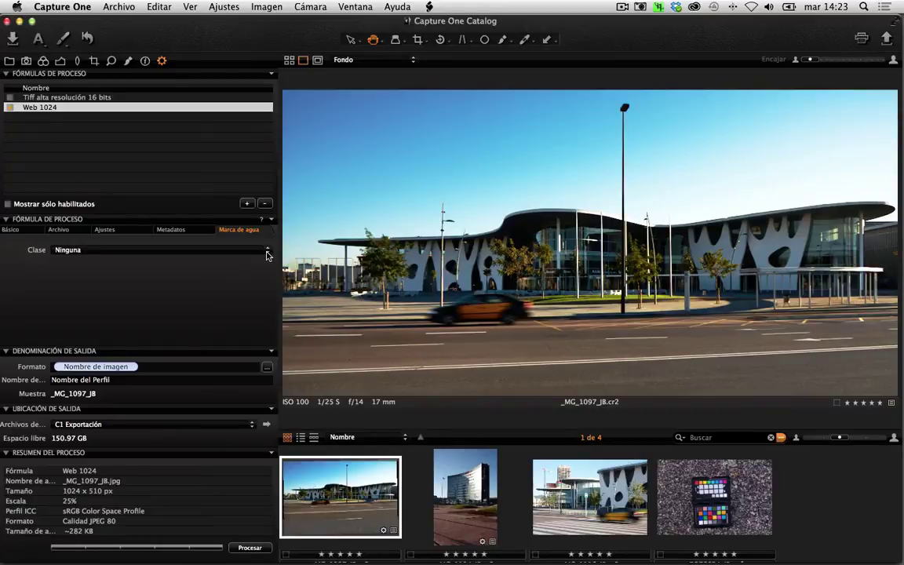
left_click(267, 253)
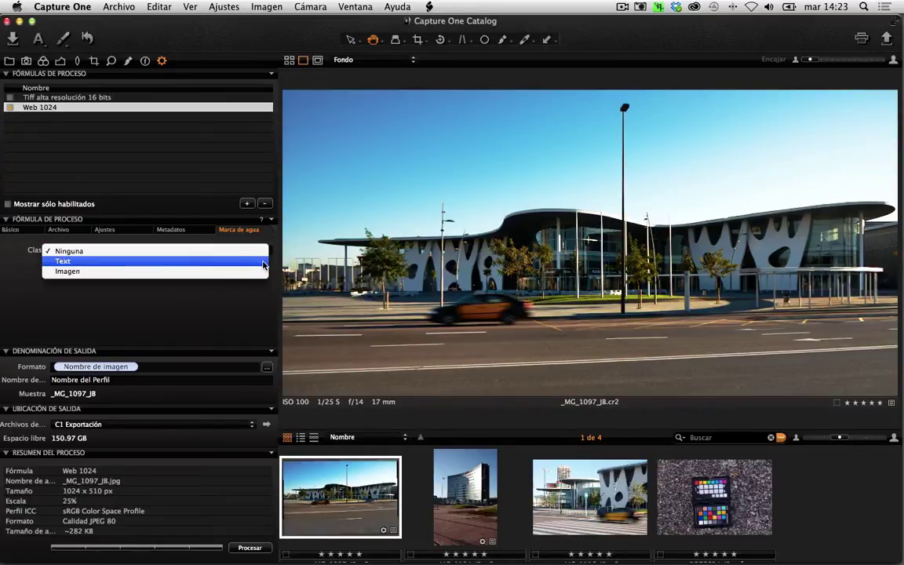
left_click(264, 262)
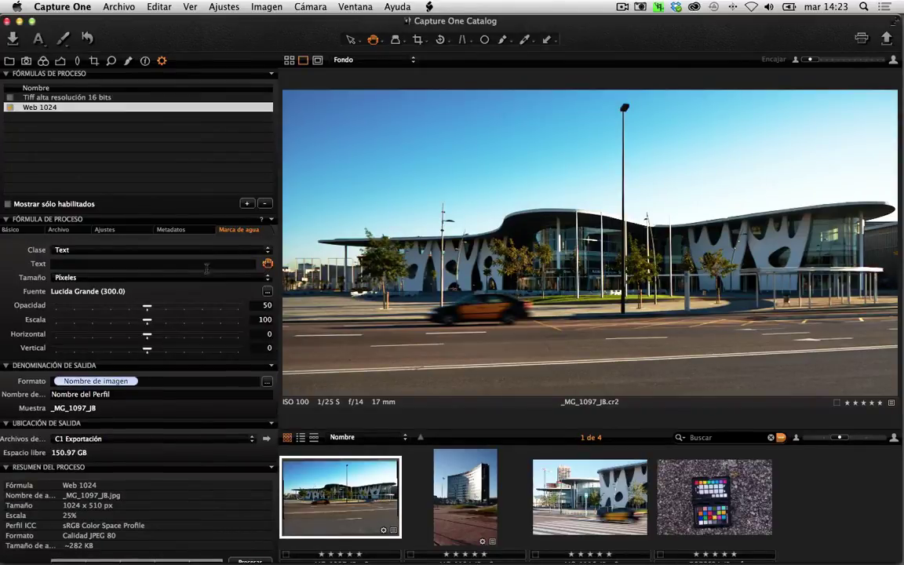
left_click(143, 266)
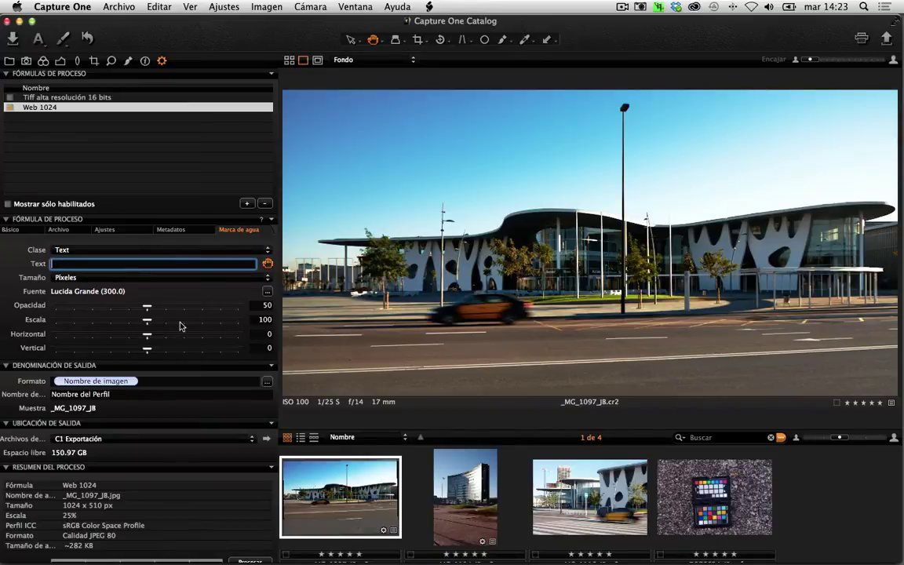
type("©")
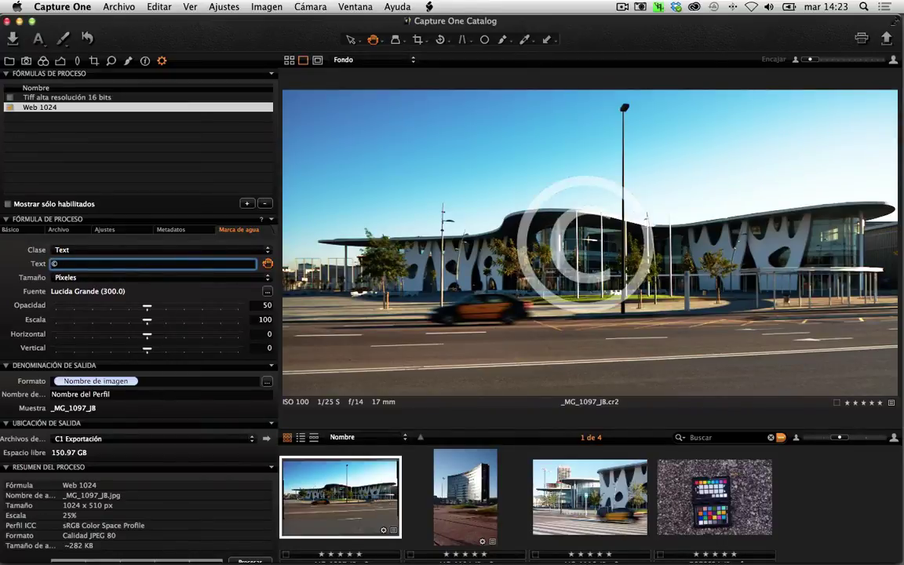
type(" Joan Boira")
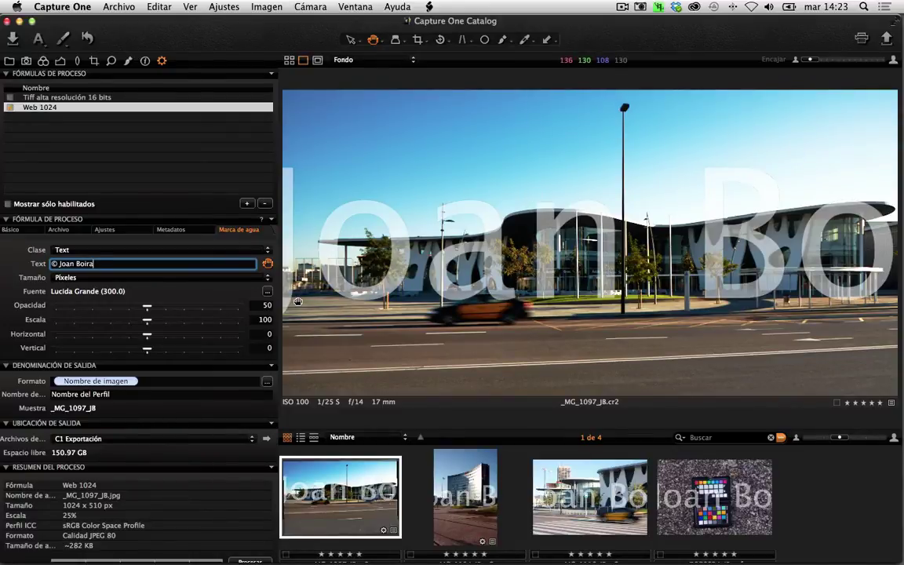
- Reduce the watermark's scale to 25 and place it in the photo's lower-left corner, at horizontal -48 and vertical -47
left_click_drag(148, 320, 69, 317)
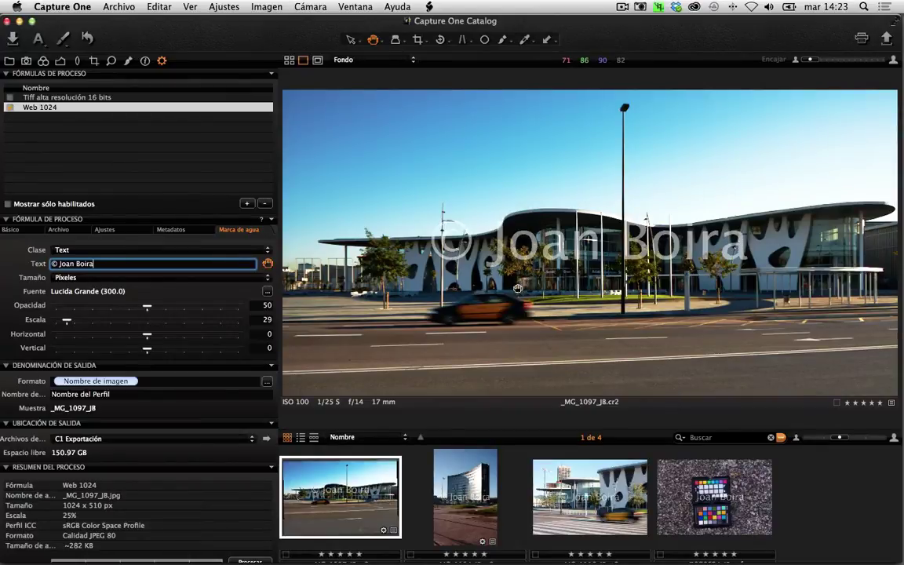
left_click_drag(471, 257, 414, 365)
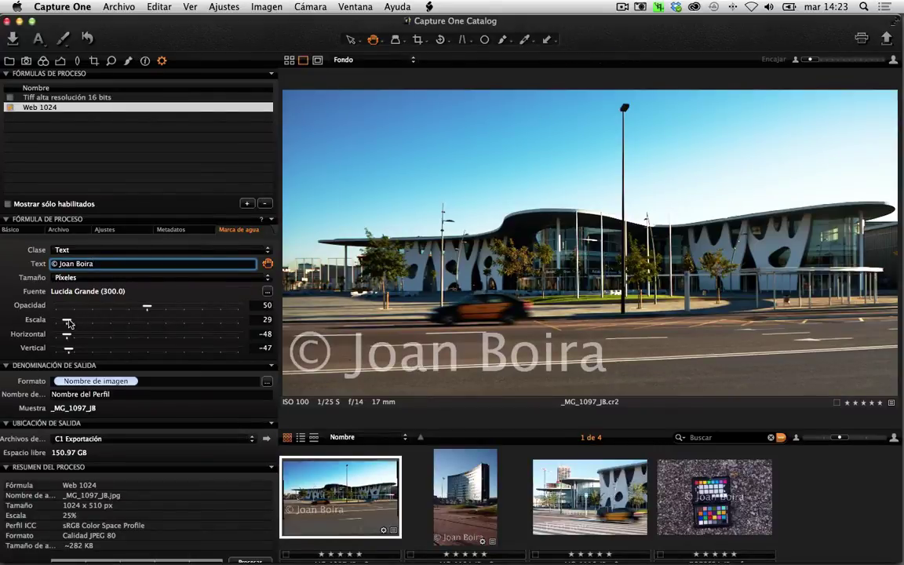
mouse_move(66, 321)
left_mouse_down()
mouse_move(47, 322)
mouse_move(152, 326)
mouse_move(55, 324)
left_mouse_up()
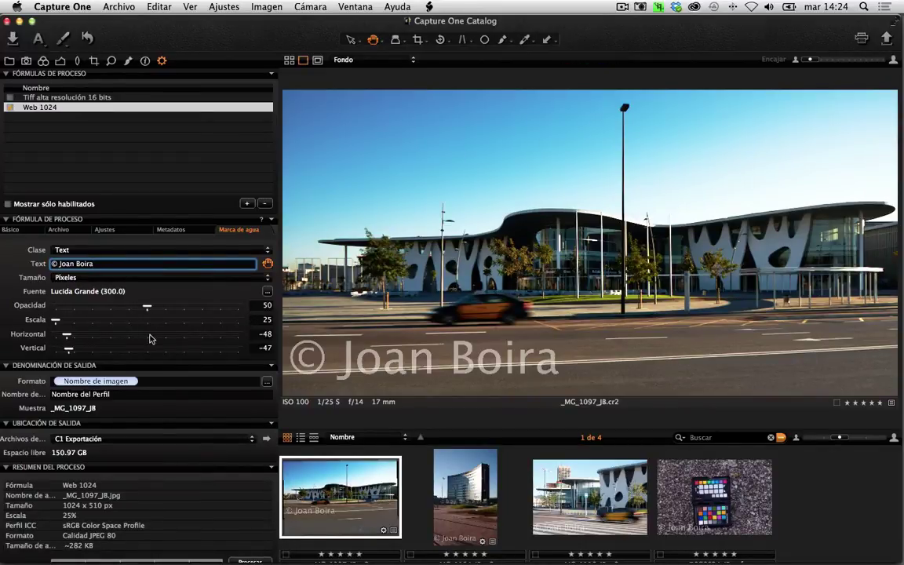
- Reposition the watermark over the building at horizontal 30 and vertical -5, and set its opacity to 79
left_click(73, 335)
left_click_drag(73, 335, 108, 347)
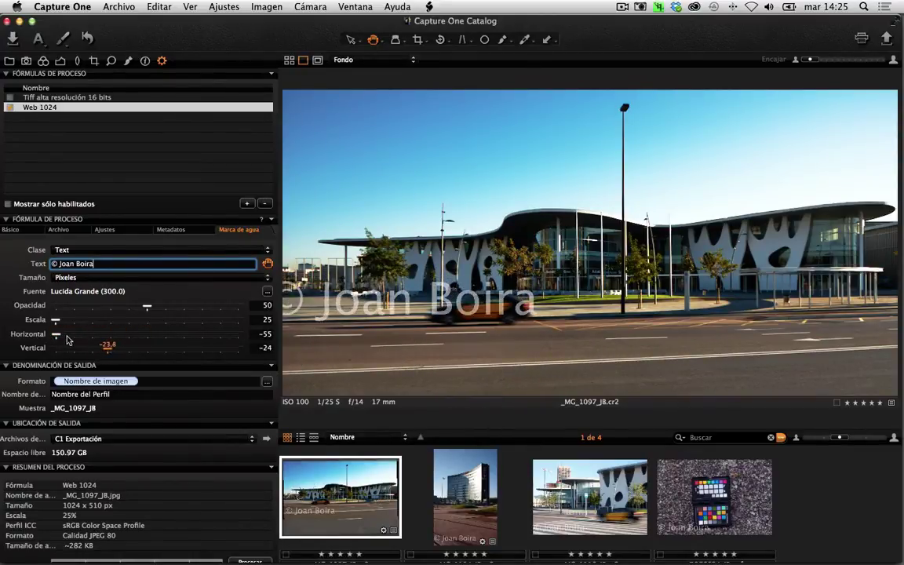
mouse_move(56, 335)
left_mouse_down()
mouse_move(79, 339)
mouse_move(71, 339)
left_mouse_up()
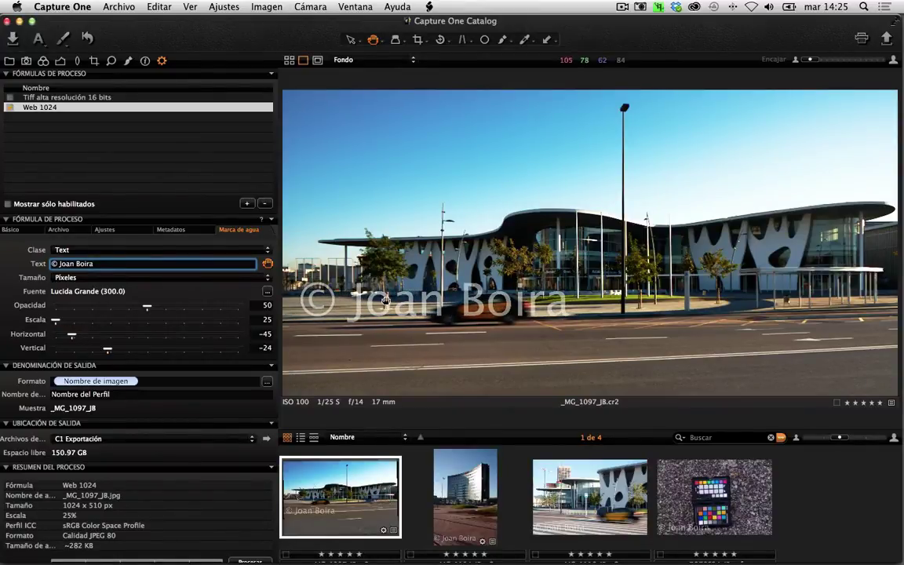
left_click_drag(386, 332, 643, 253)
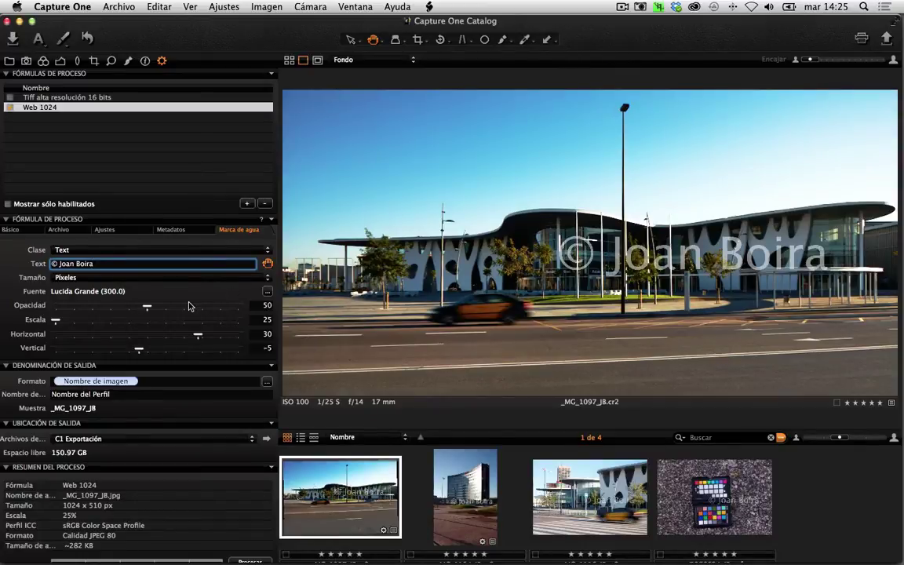
left_click_drag(152, 310, 116, 308)
left_click_drag(95, 306, 198, 314)
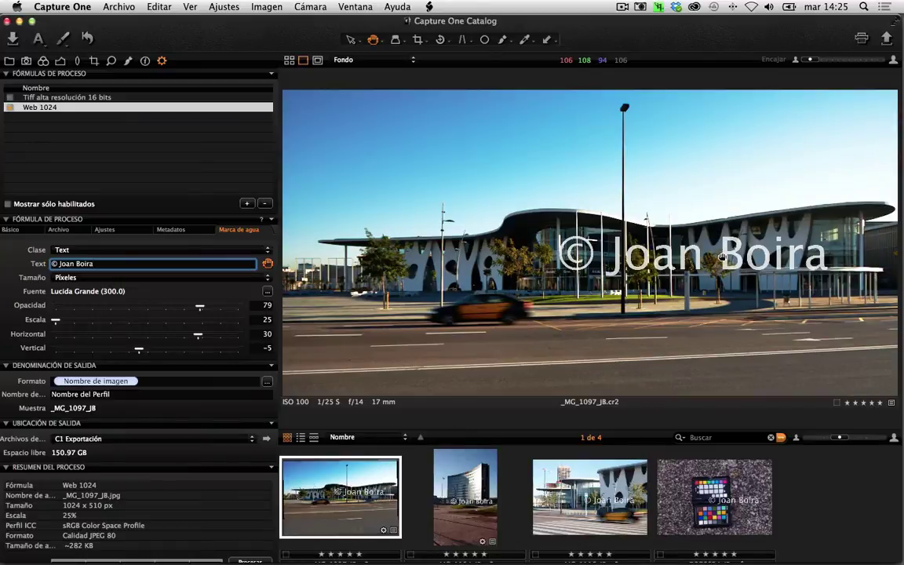
- Change the watermark type to Imagen and load the logo file Camara-negra-600.png from the Camara fons negra PNG folder in Finder
left_click(268, 251)
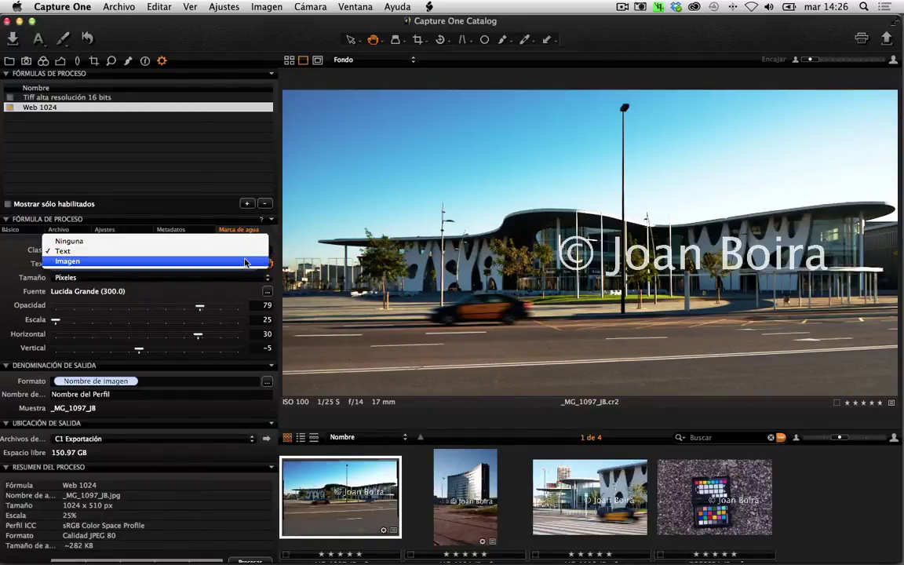
left_click(241, 262)
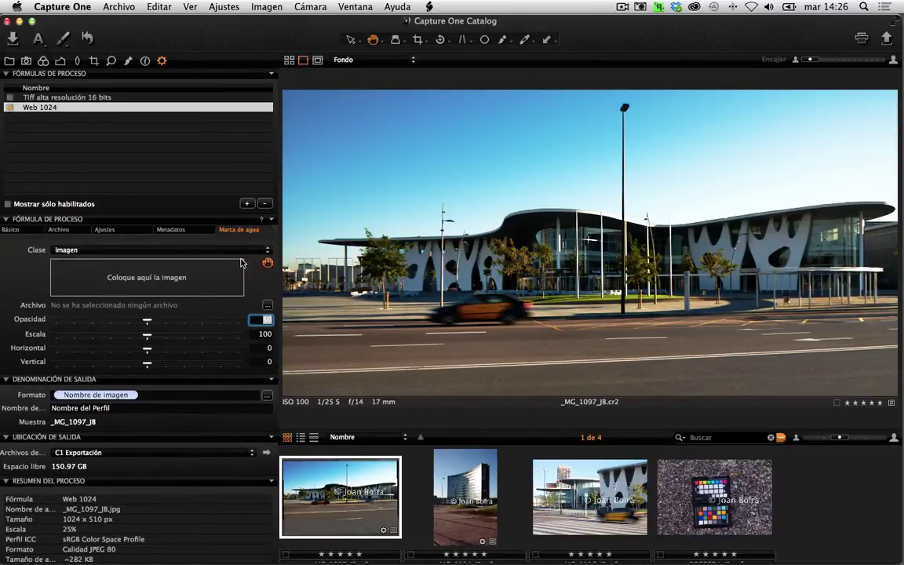
key("super+Tab")
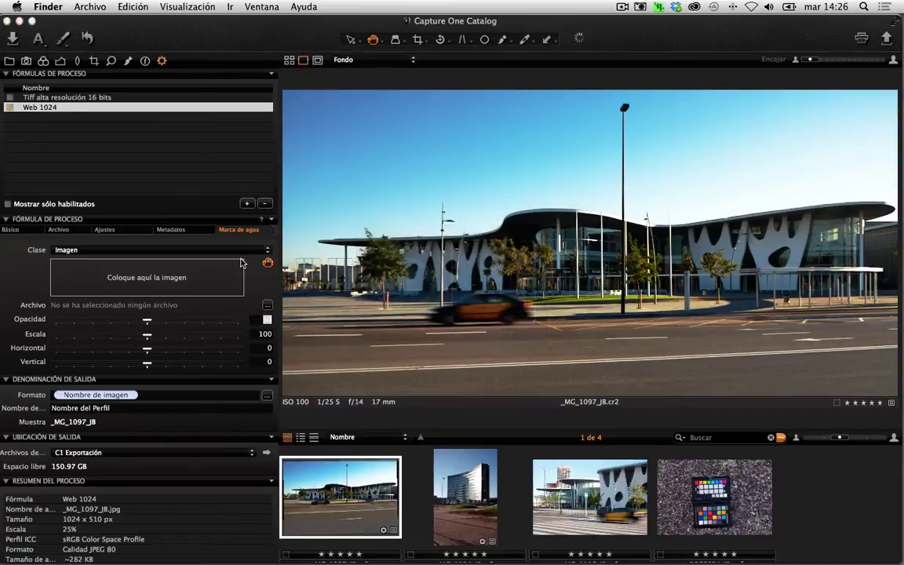
left_click(47, 542)
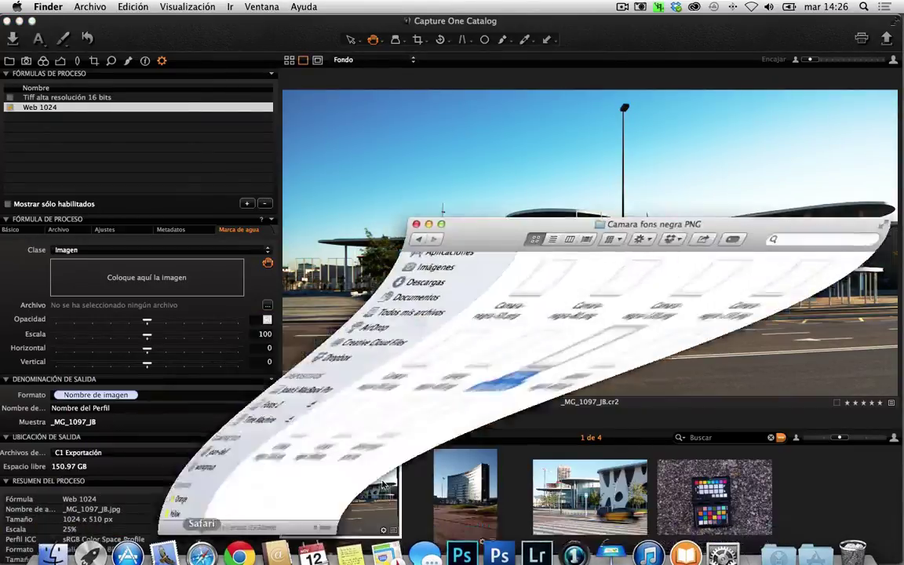
left_click_drag(746, 375, 162, 289)
left_click(429, 252)
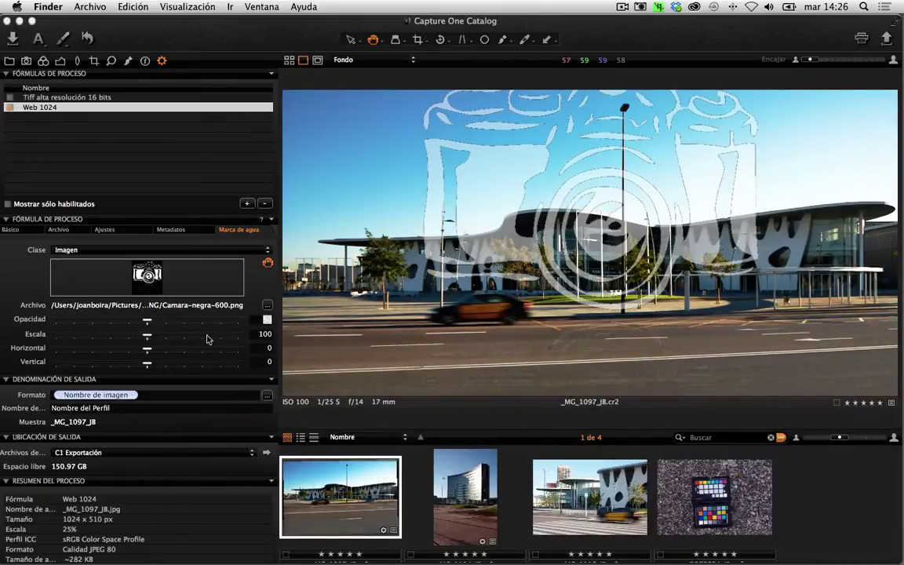
- Scale the camera logo watermark down to 33 and place it over the building at horizontal -1 and vertical -24
left_click(147, 322)
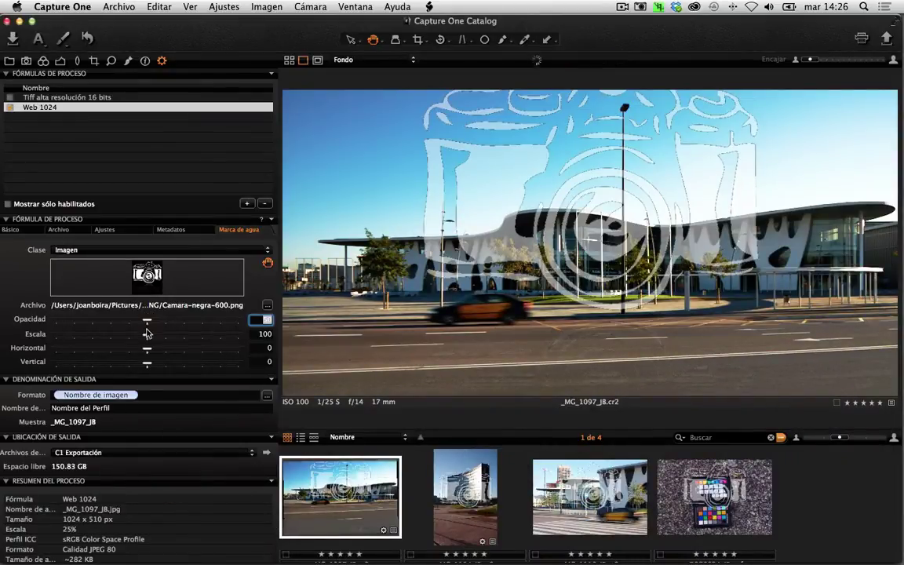
left_click_drag(147, 334, 73, 335)
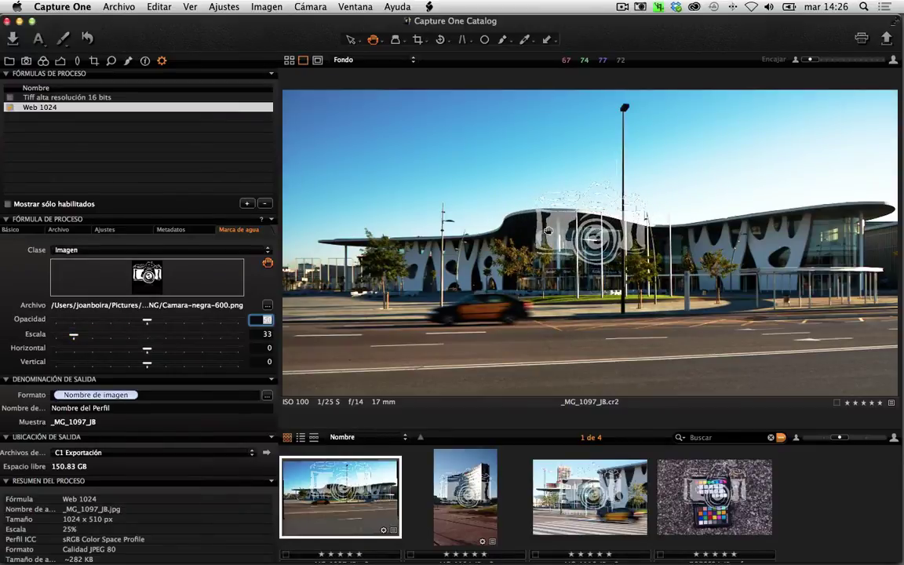
left_click_drag(496, 234, 544, 273)
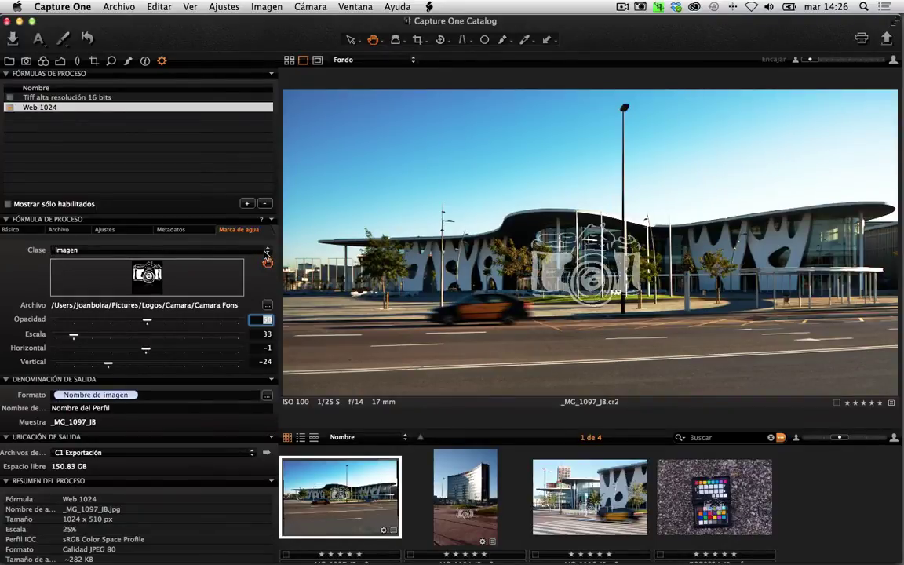
- Turn off the recipe's watermark by setting its type to Ninguna, and return to the recipe's basic settings
left_click(266, 253)
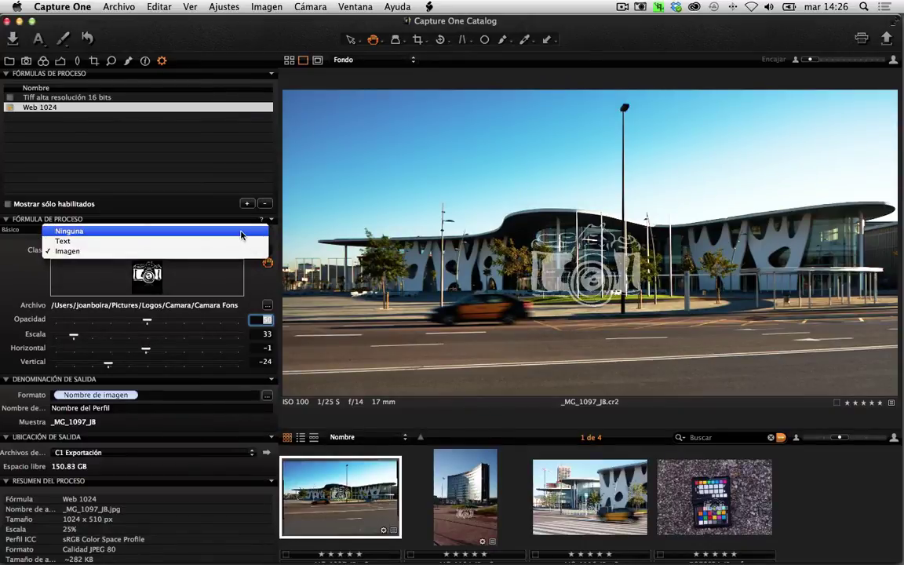
left_click(241, 231)
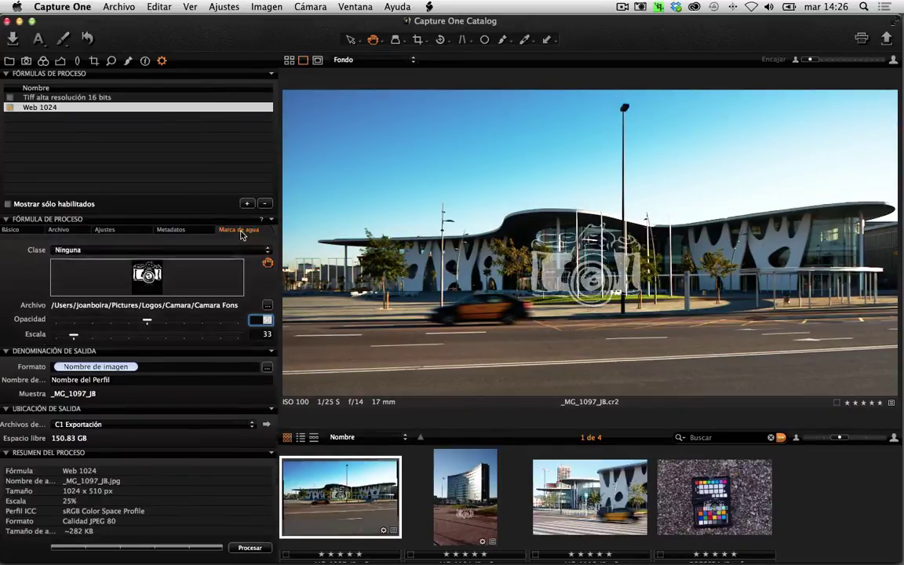
left_click(24, 230)
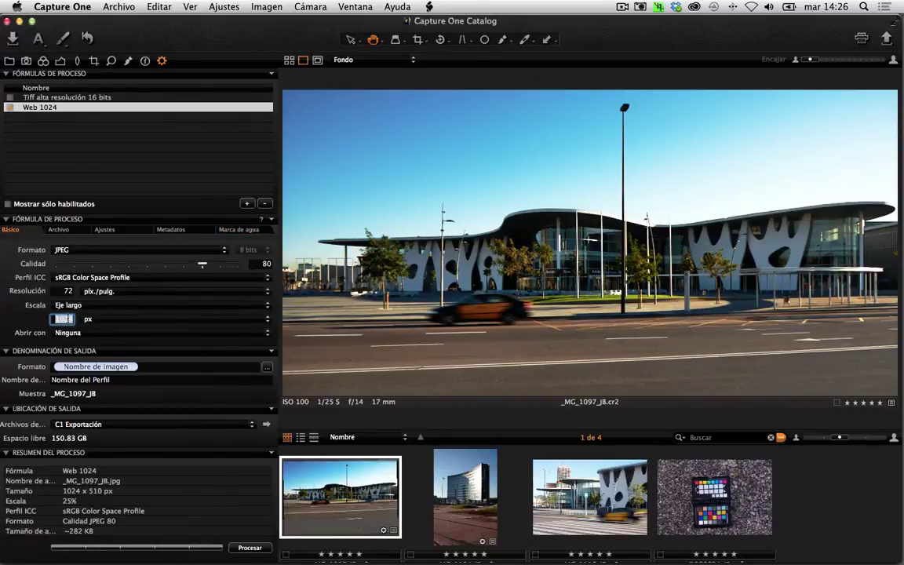
left_click(74, 318)
left_click(267, 371)
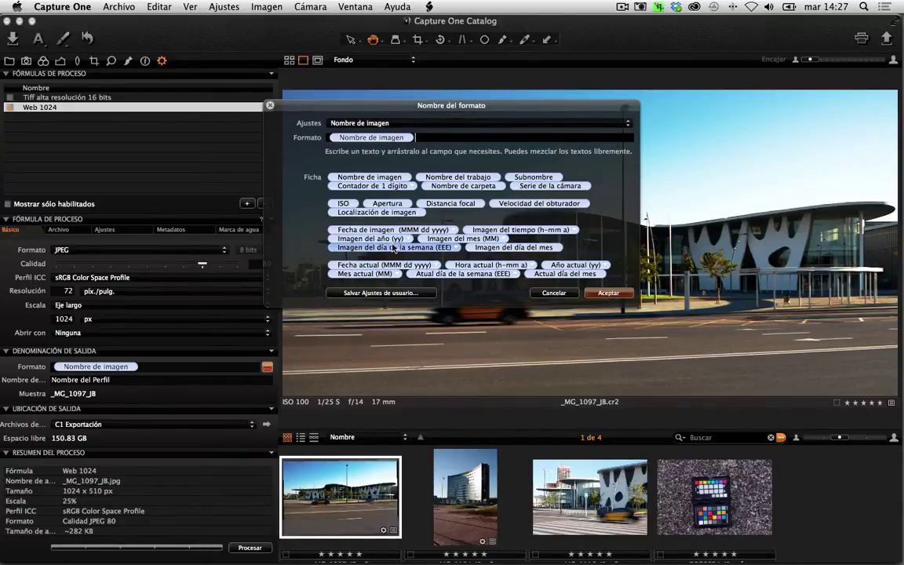
left_click(468, 123)
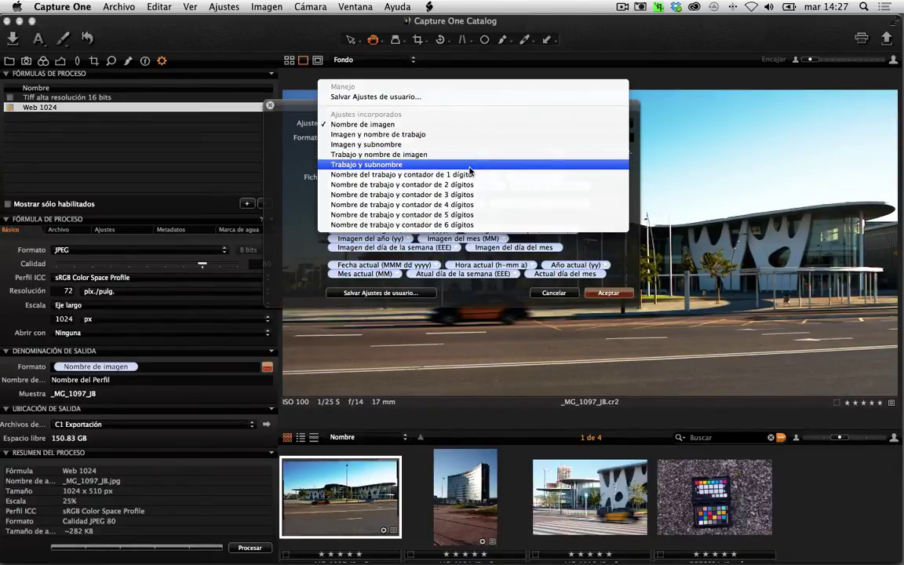
left_click(377, 124)
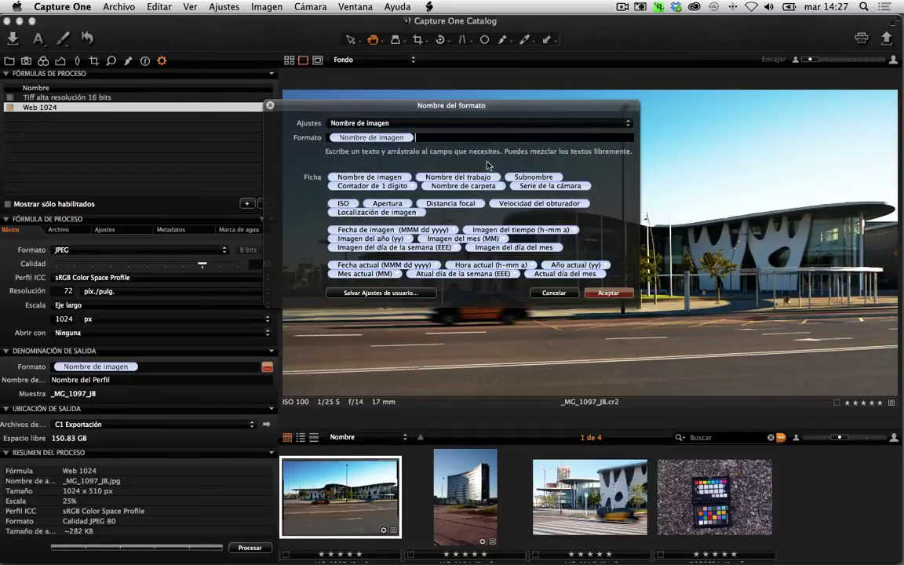
left_click(354, 137)
key("BackSpace")
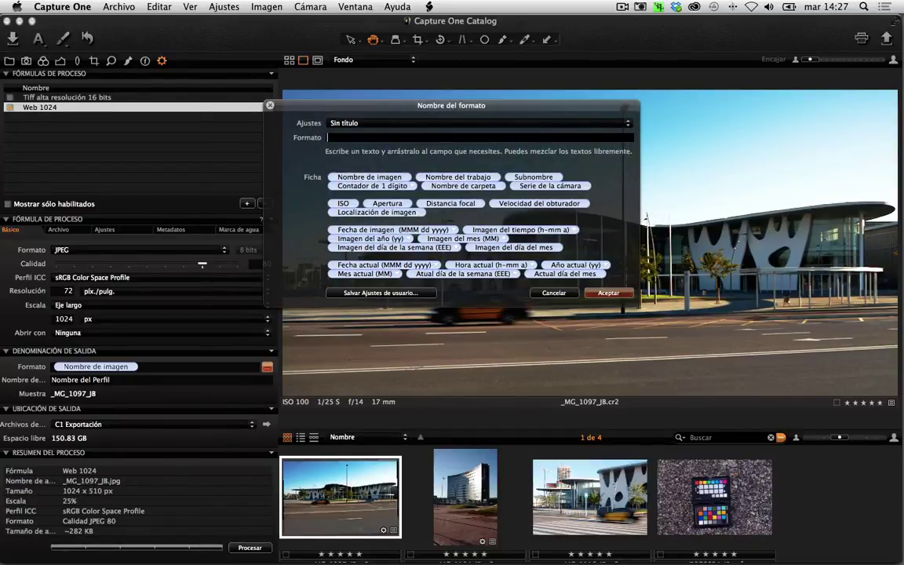
type("Hfhoisho")
left_click(556, 293)
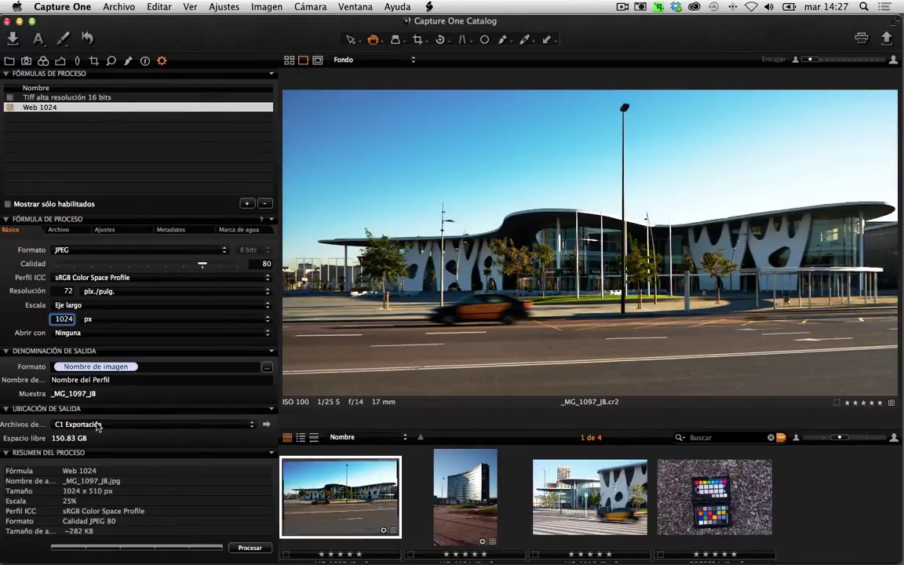
- Inspect the output folder C1 Exportación in Finder and its location on the desktop (Escritorio)
left_click(268, 425)
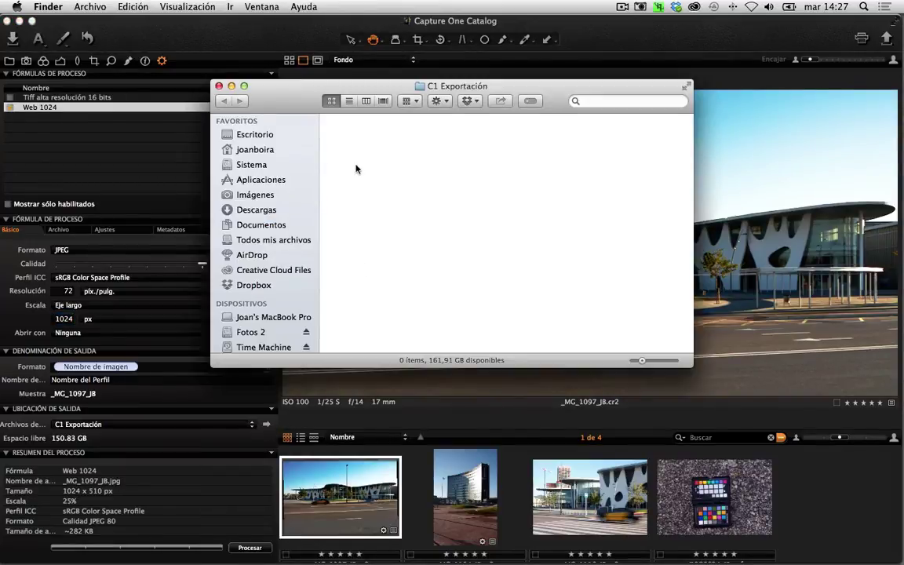
left_click(262, 140)
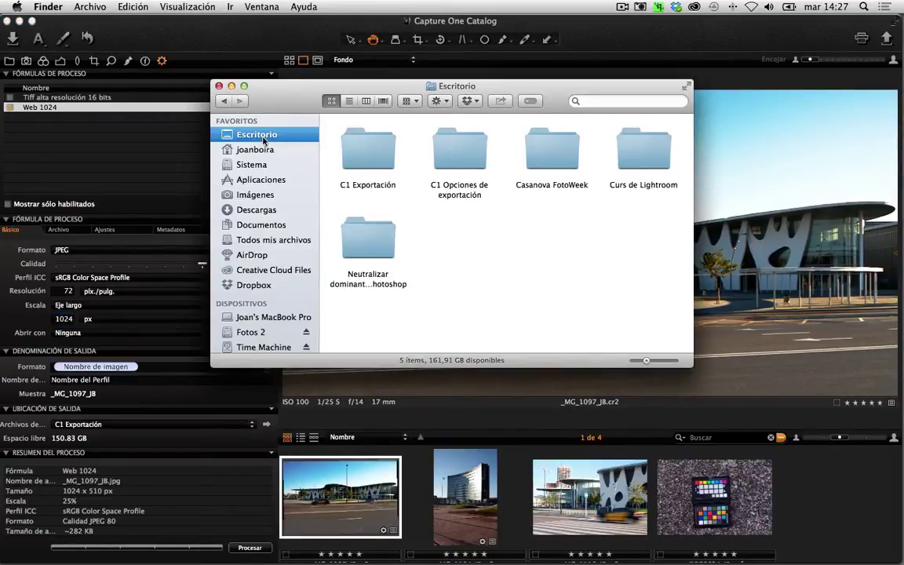
left_click(376, 166)
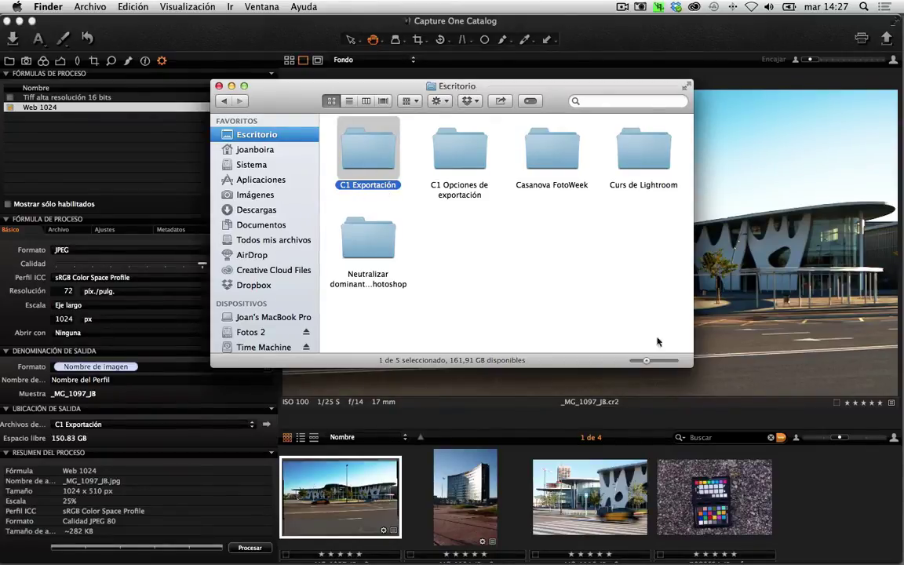
double_click(343, 141)
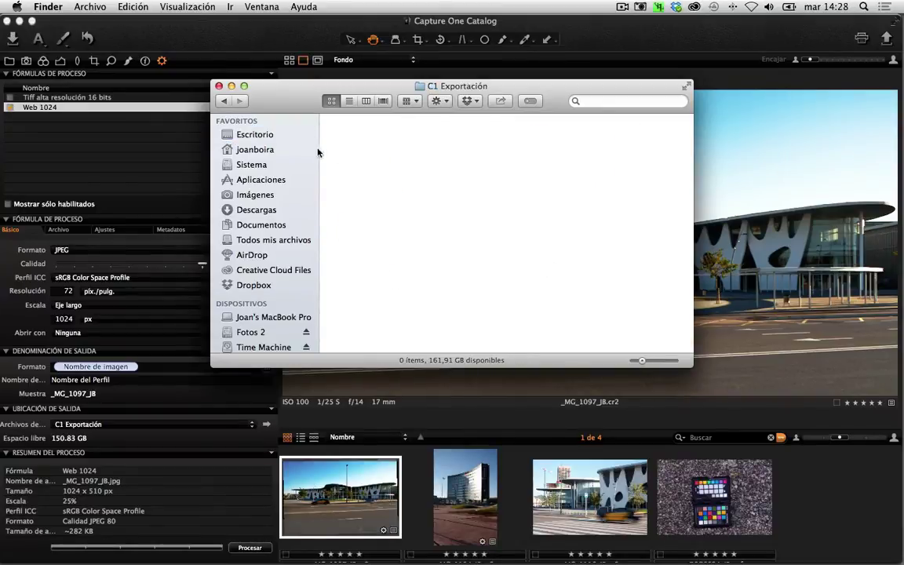
left_click(219, 86)
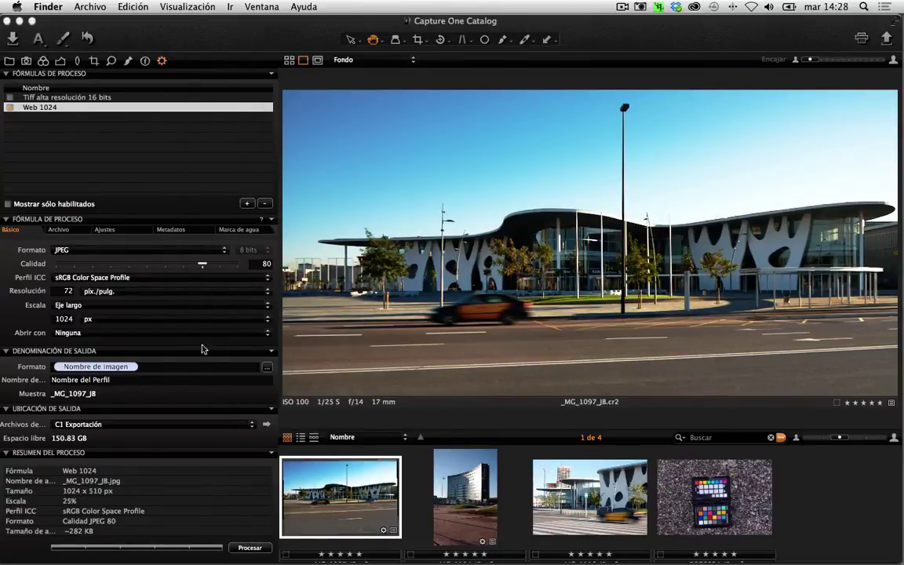
left_click(266, 425)
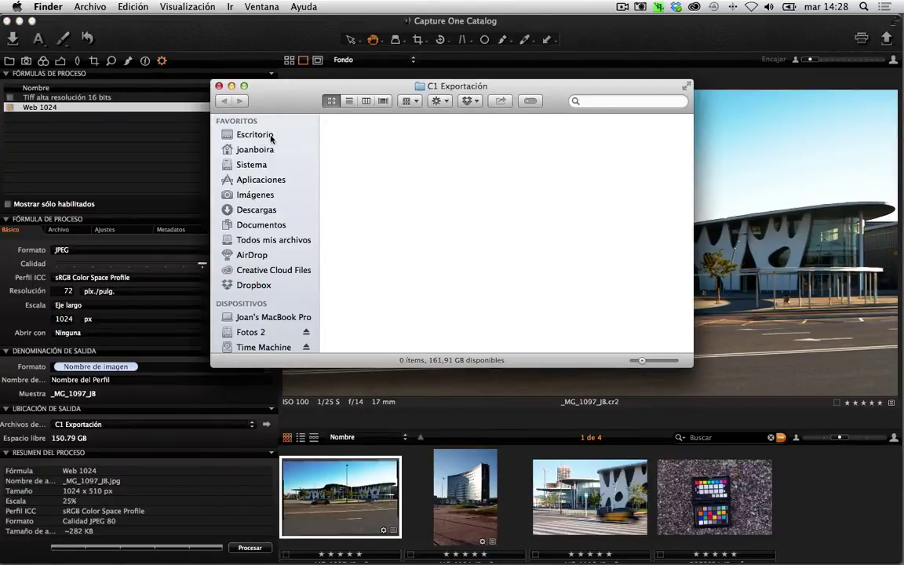
left_click(219, 86)
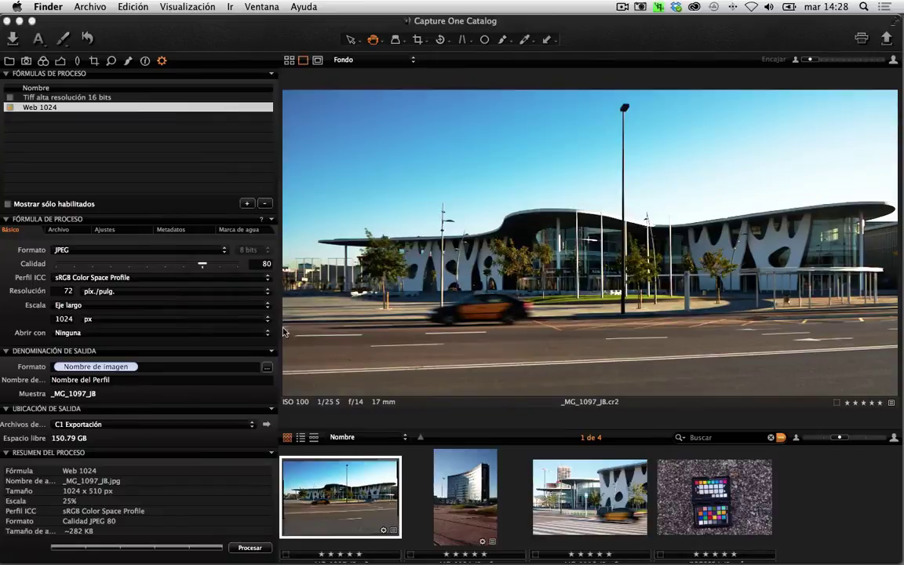
- Choose the C1 Exportación folder on the desktop (Escritorio) as the output location for processed files
left_click(253, 424)
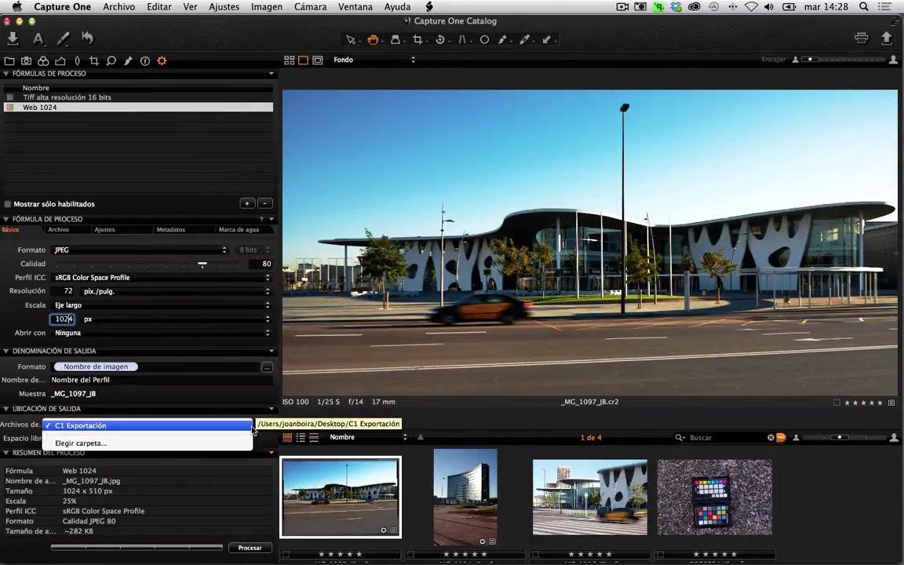
left_click(245, 445)
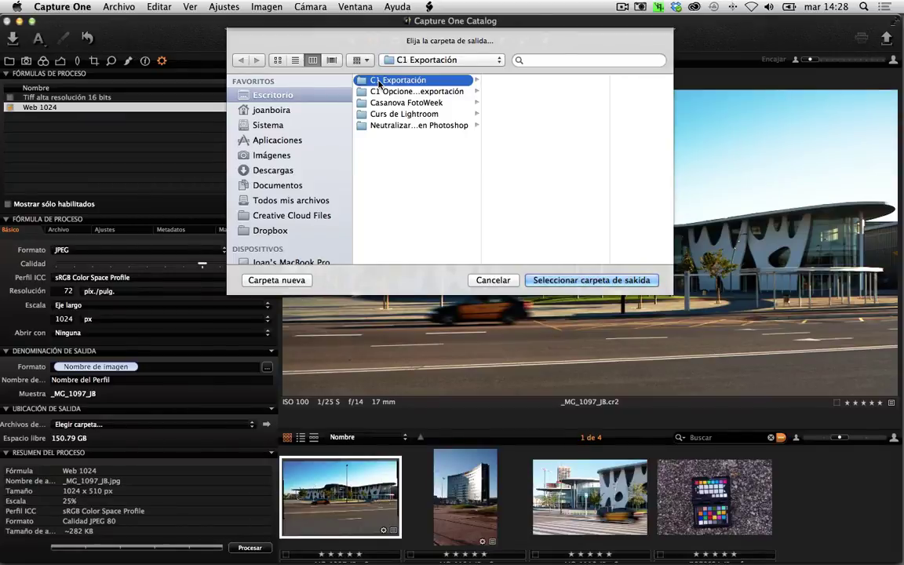
left_click(565, 280)
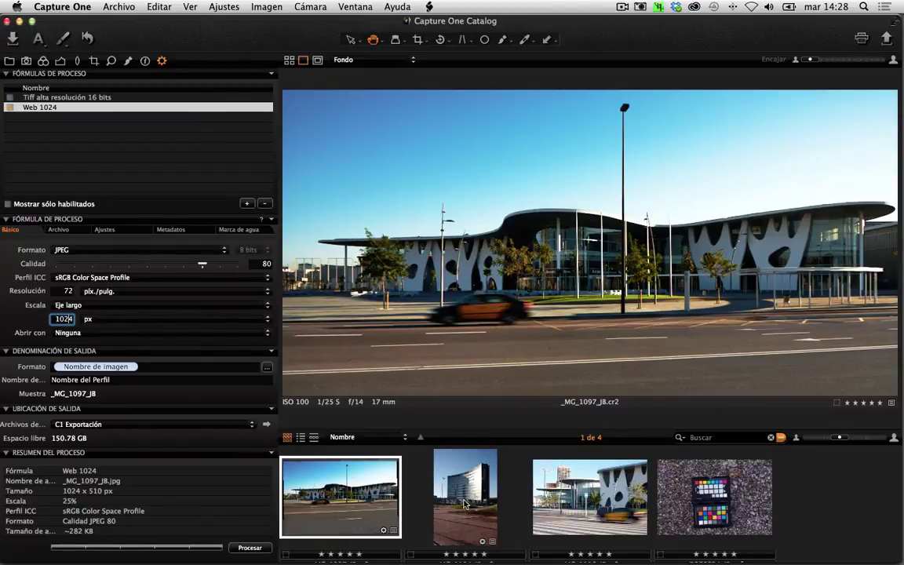
- Process the three building photos using both the Tiff alta resolución 16 bits and Web 1024 recipes
left_click(445, 454, "super")
left_click(545, 460, "super")
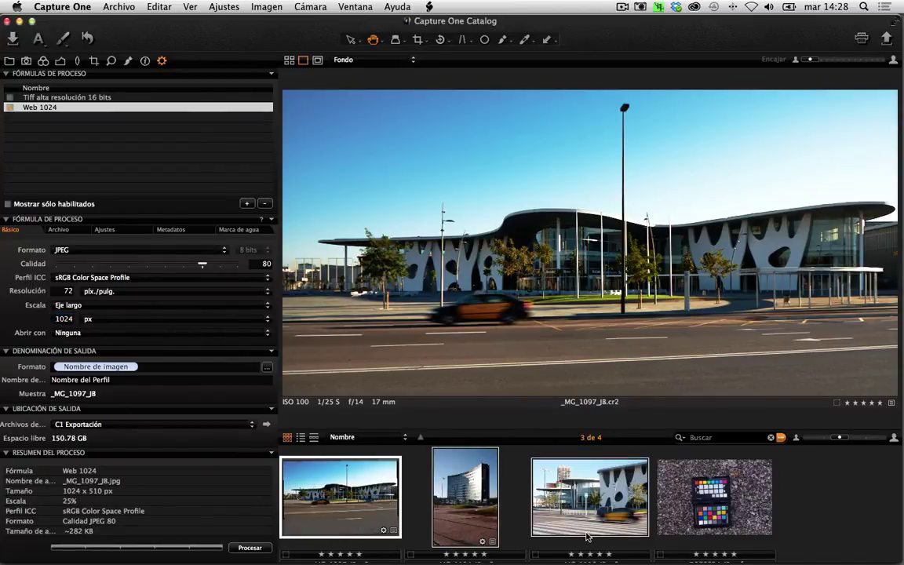
left_click(9, 97)
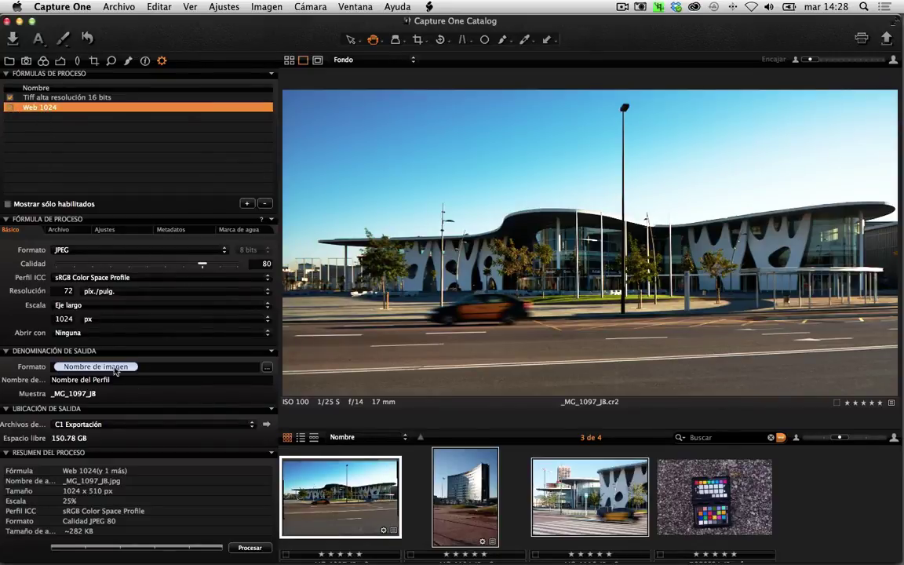
left_click(249, 549)
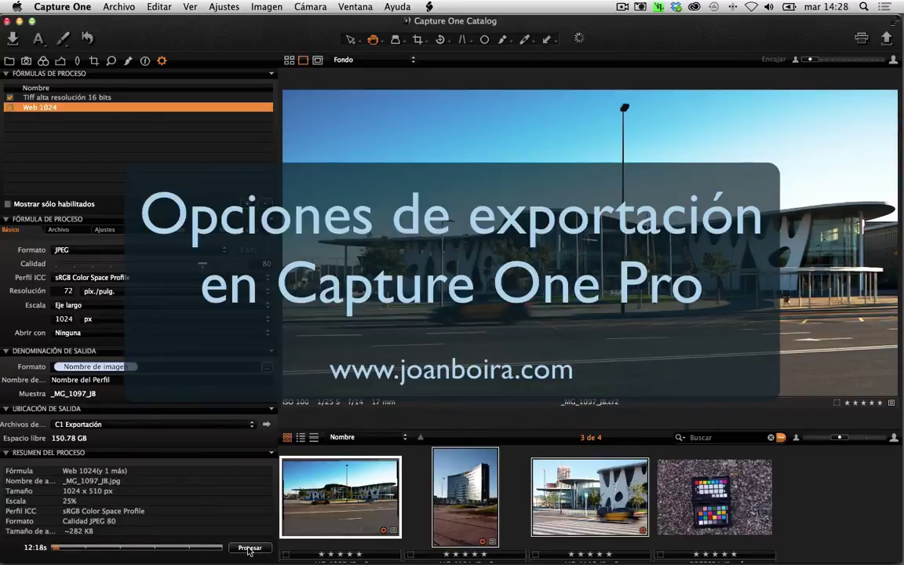